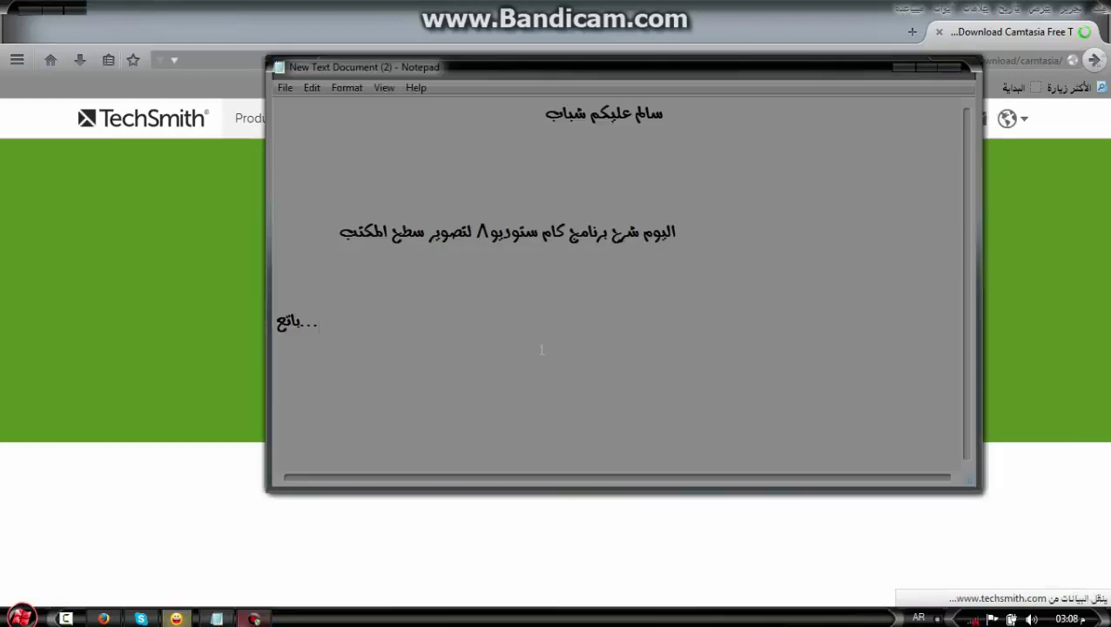
Add the Notepad lines 'رابط الموقع الرسمي للبرنامج' and 'اميل اكتب من عندك'
text(رابط الموقع ال)
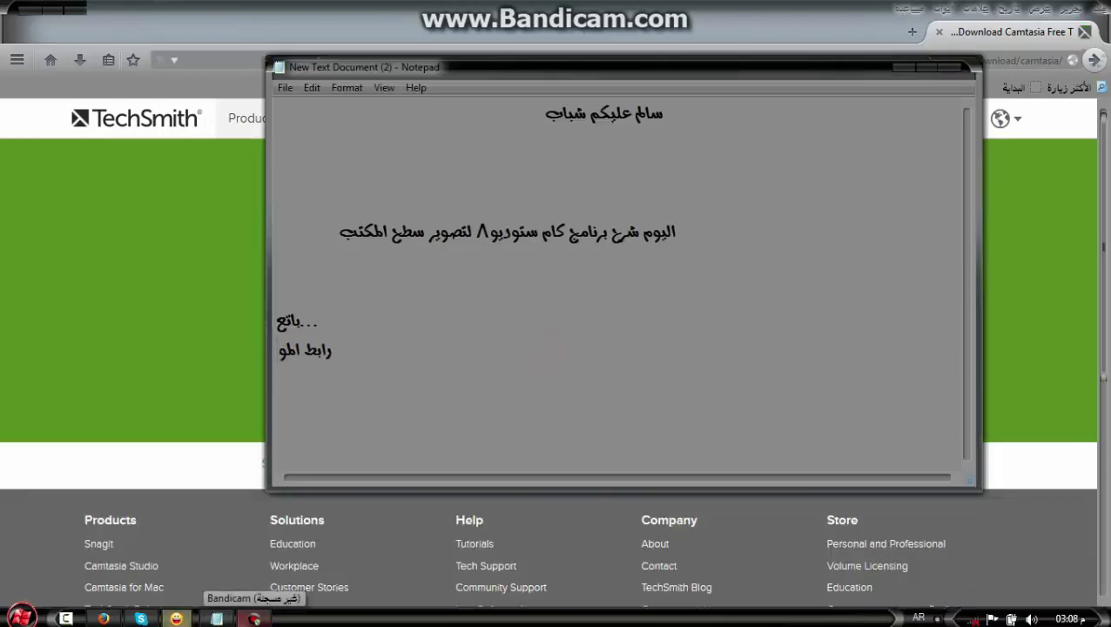
text(رسمي للبرنامج)
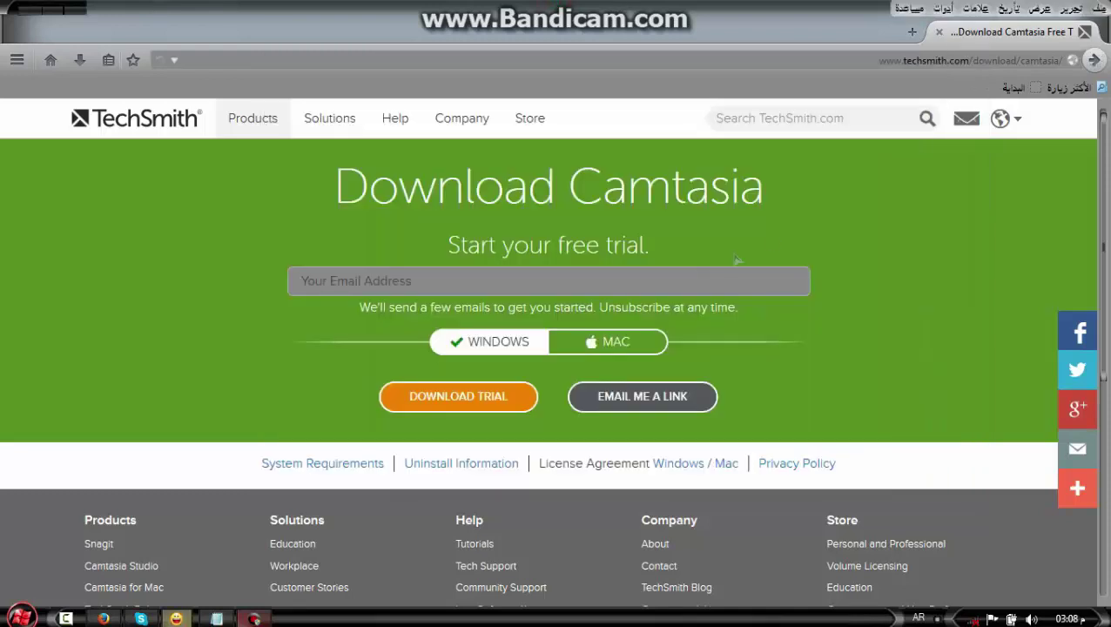
key(alt+Tab)
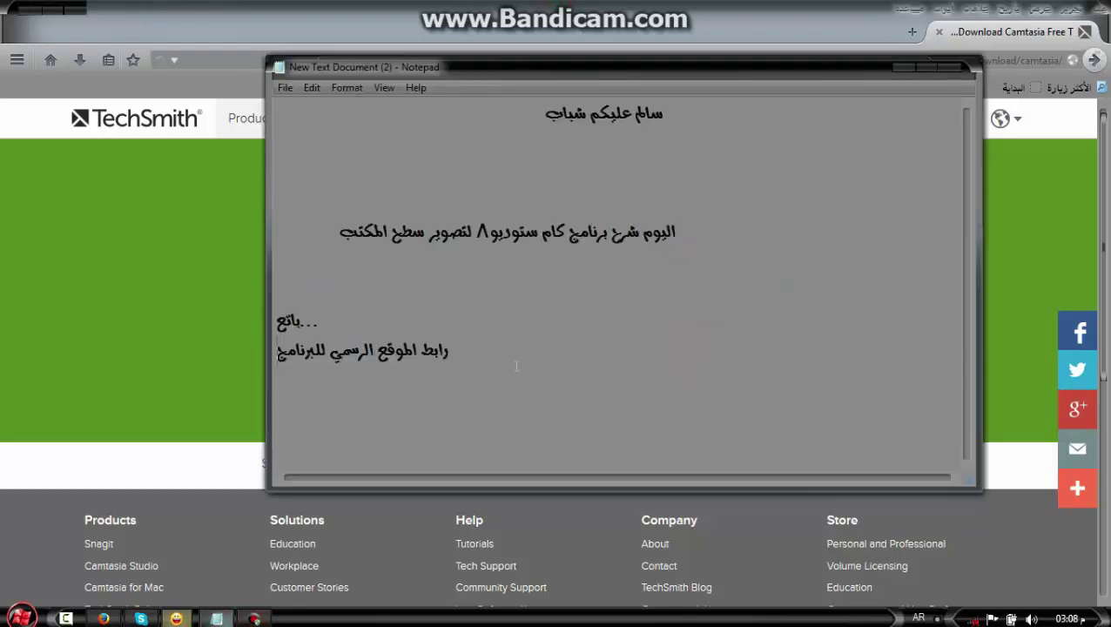
text(اميل اكتب)
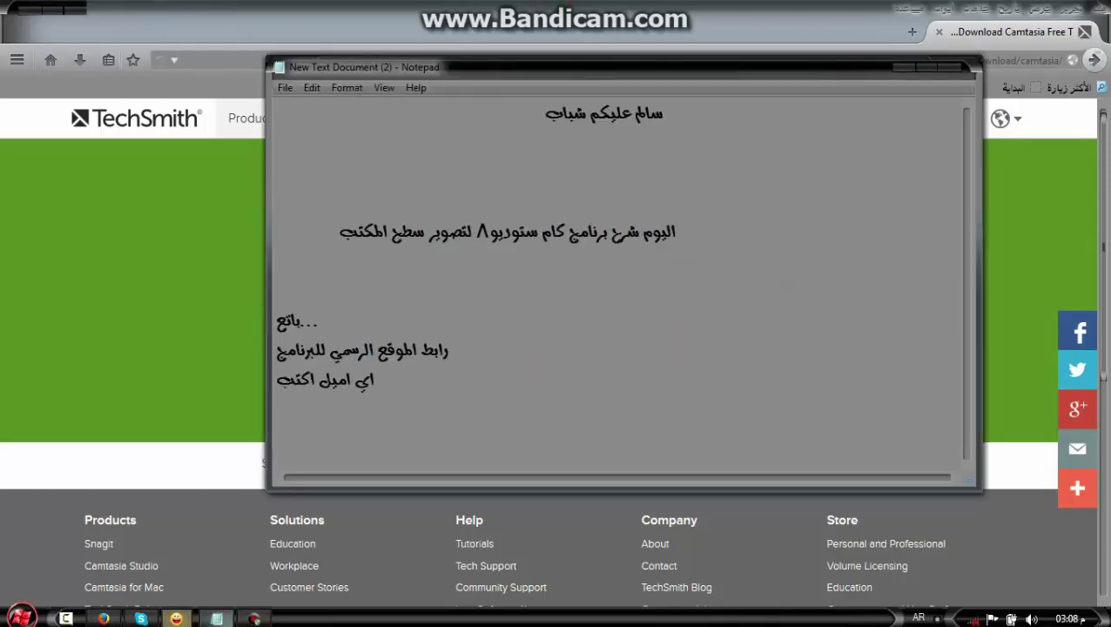
text( من عندك)
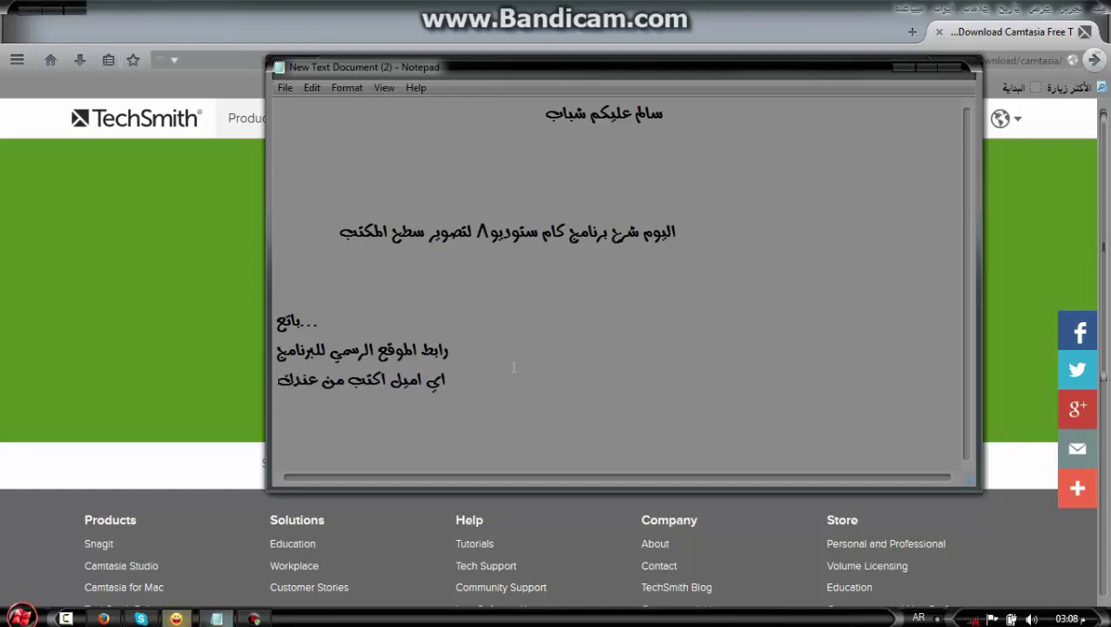
Bring the TechSmith download page forward and place the caret in the e-mail address field
click(228, 345)
click(369, 288)
click(368, 287)
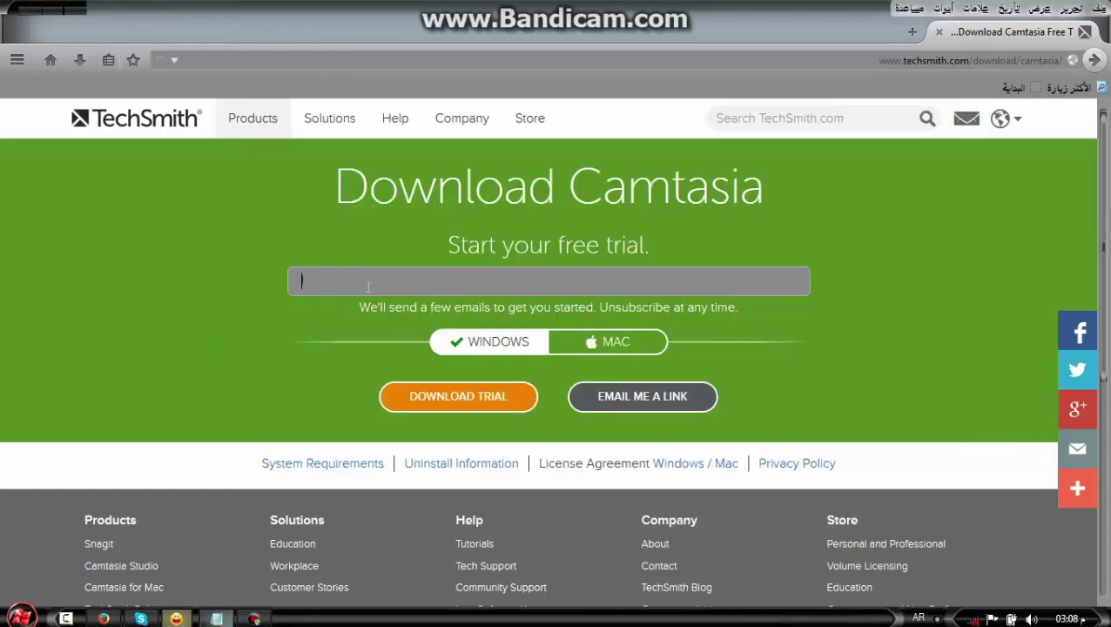
Switch the keyboard to English, enter an e-mail address and request the Camtasia trial
key(BackSpace)
key(BackSpace)
key(BackSpace)
key(alt+shift)
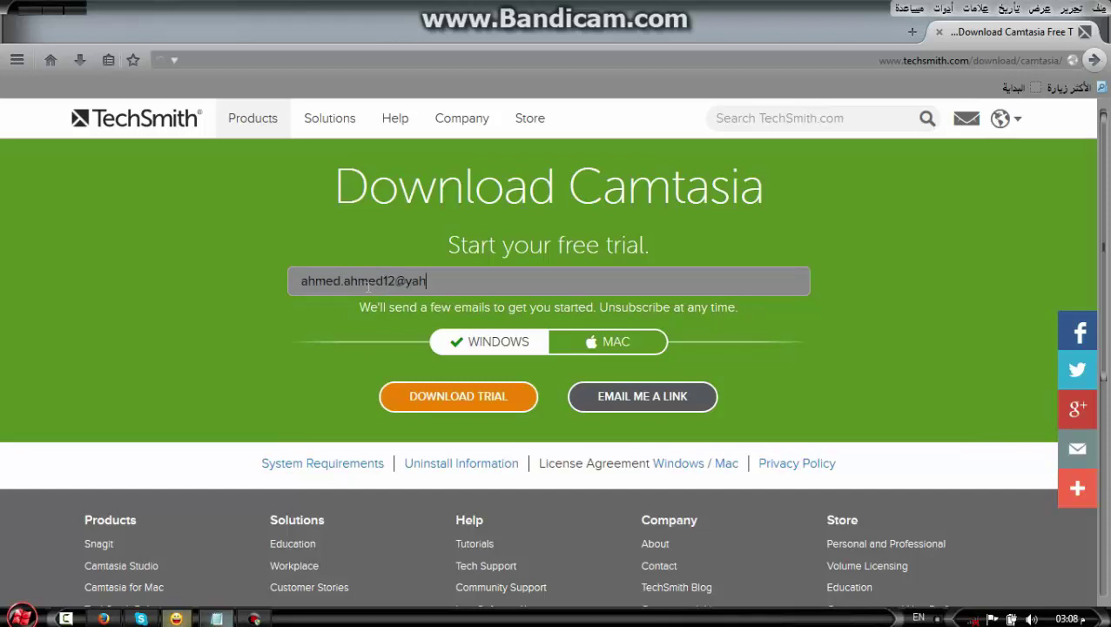
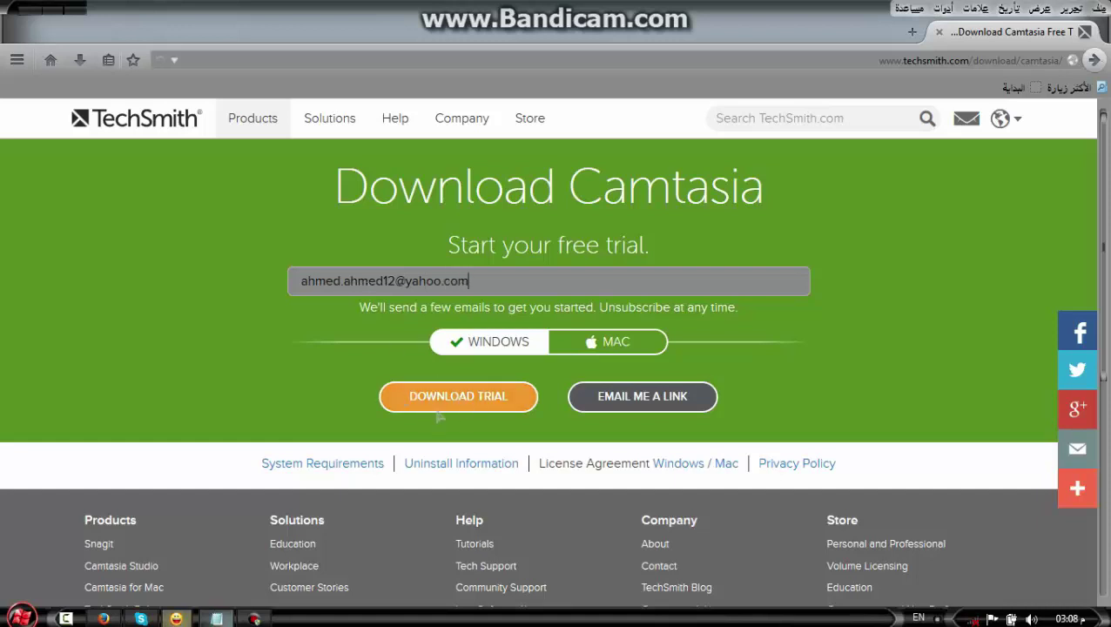
click(463, 397)
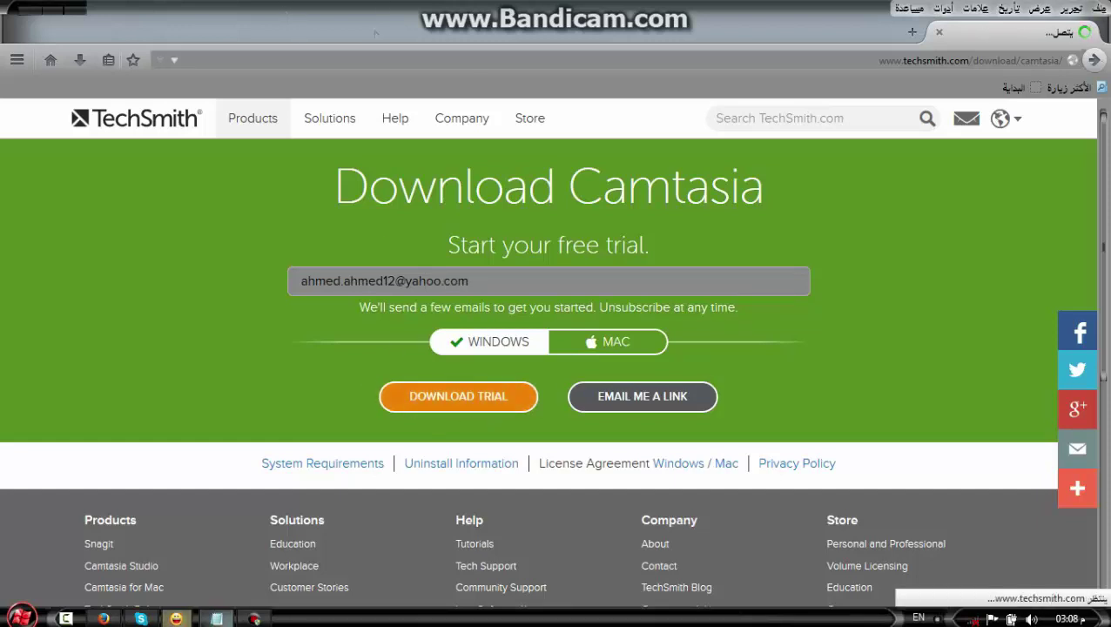
Resubmit the trial download request and cancel the browser's installer download dialog
triple_click(403, 187)
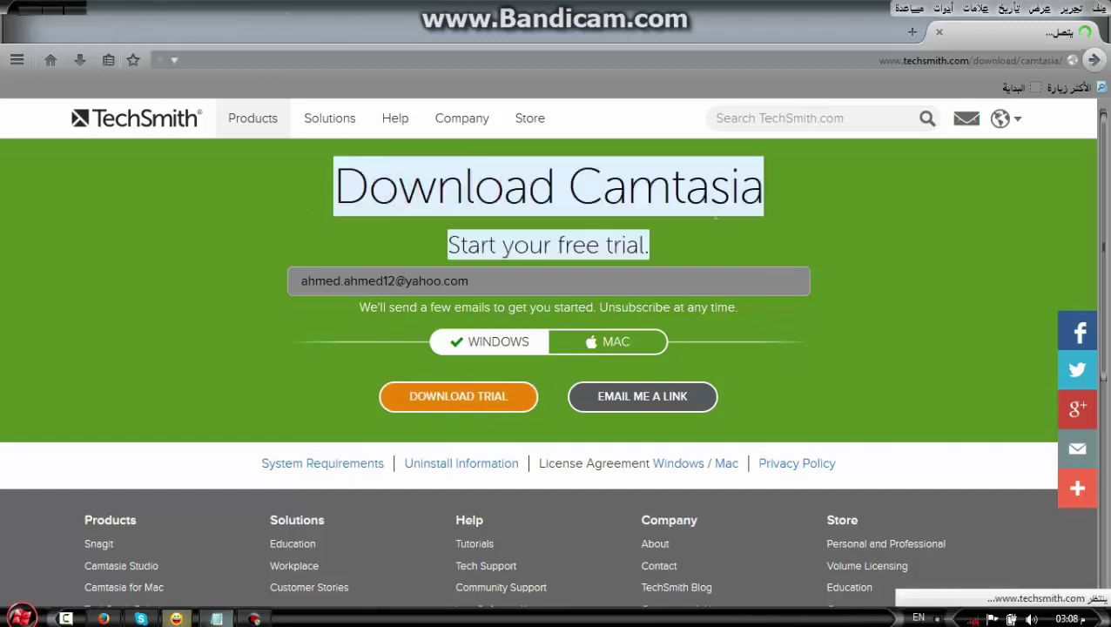
click(664, 224)
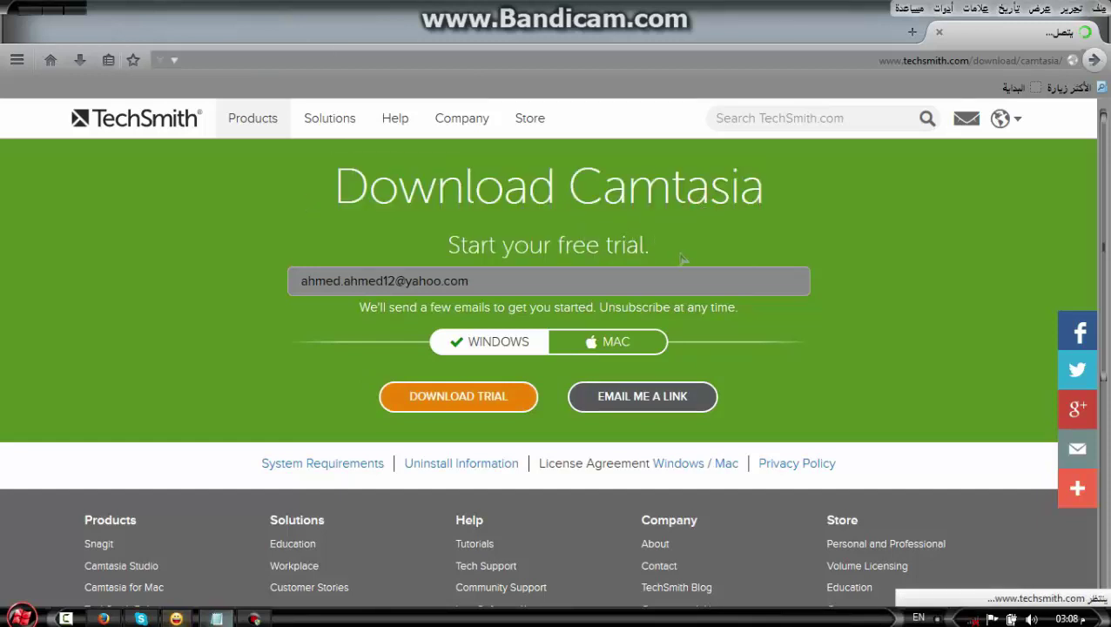
triple_click(639, 246)
click(489, 269)
click(444, 406)
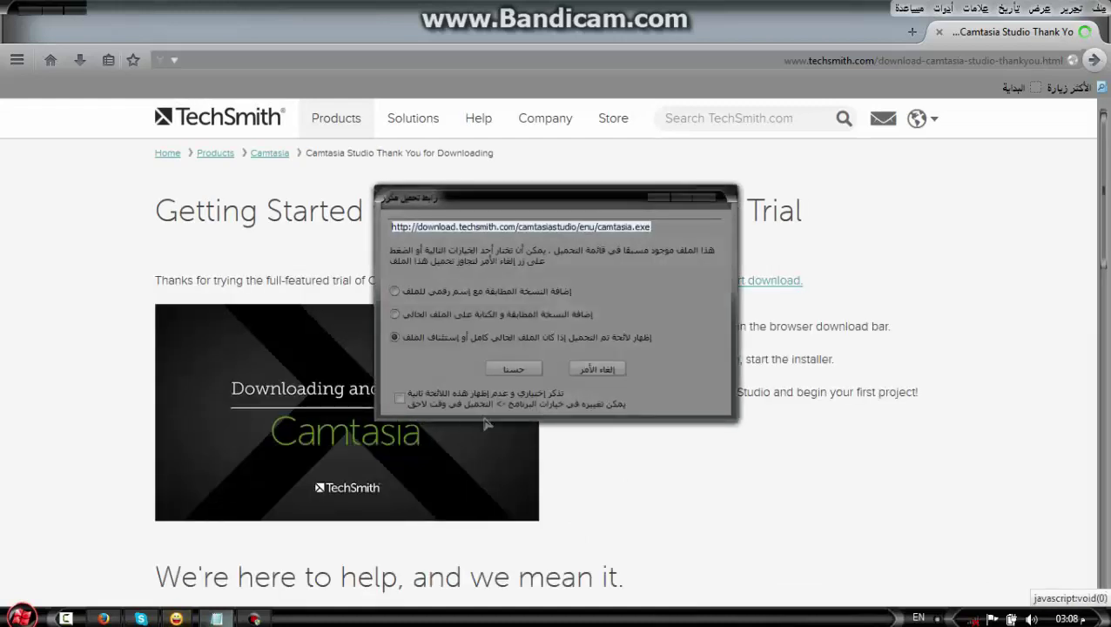
click(597, 369)
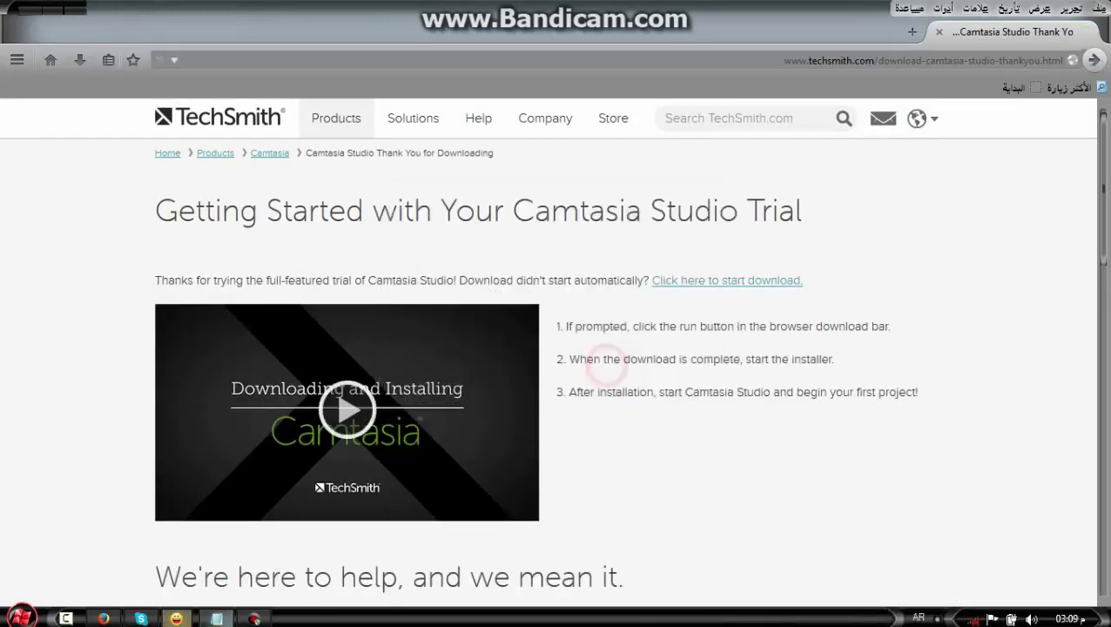
In Notepad, add the lines 'نيلة من قبل ف بطلعلي هيج', 'تعالو' and 'نشرحلكم عليه'
key(alt+Tab)
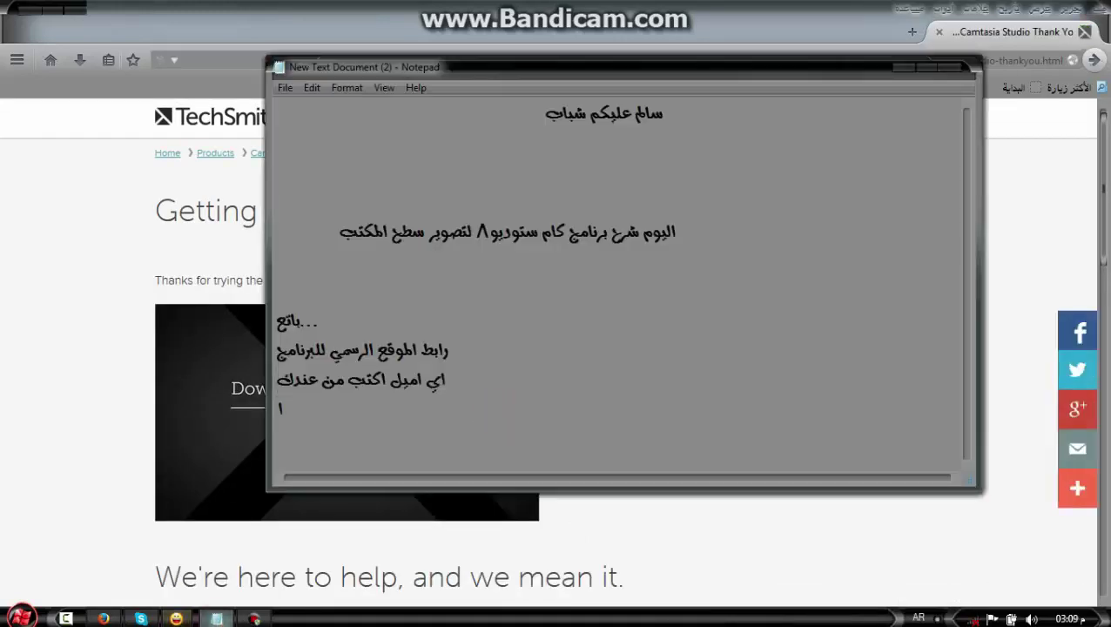
text(نيلة من ق)
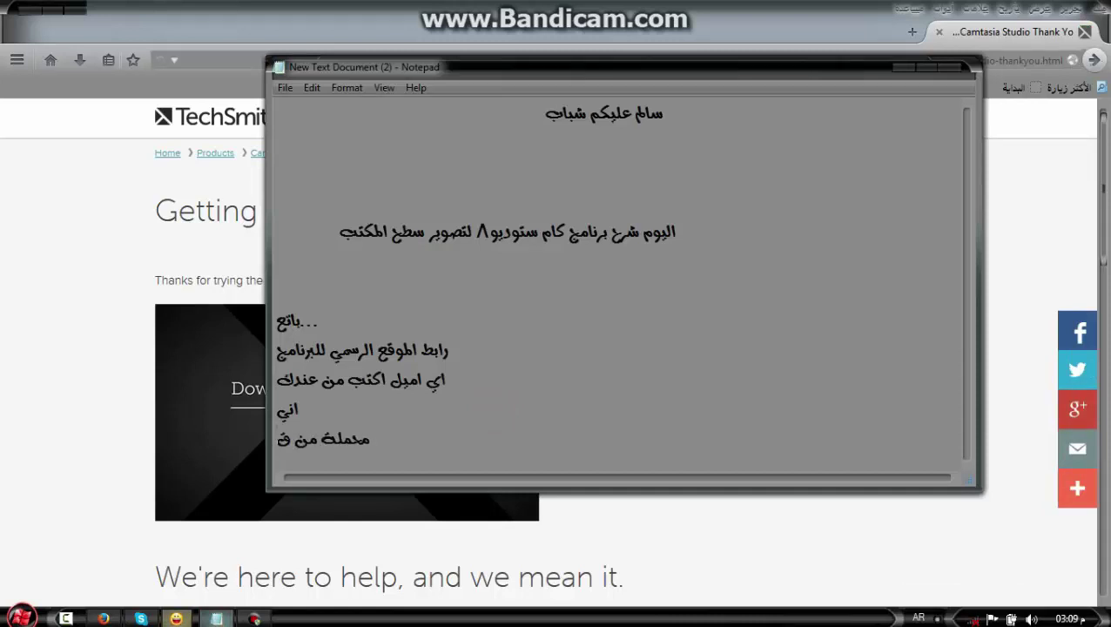
text(بل ف بطلعلي هيج)
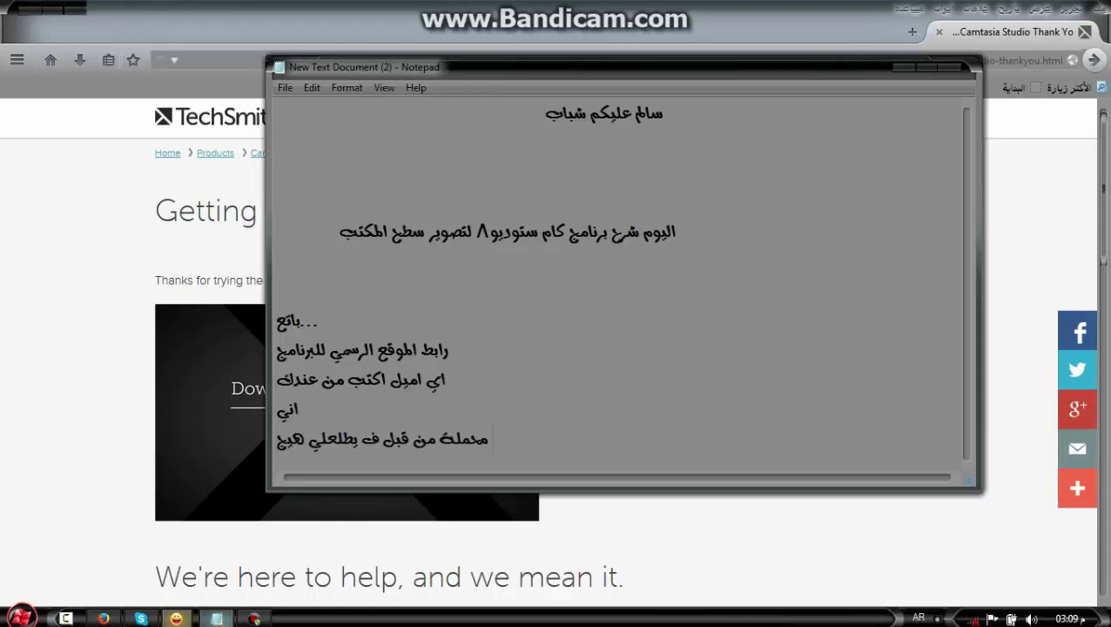
key(Return)
text(تعالو)
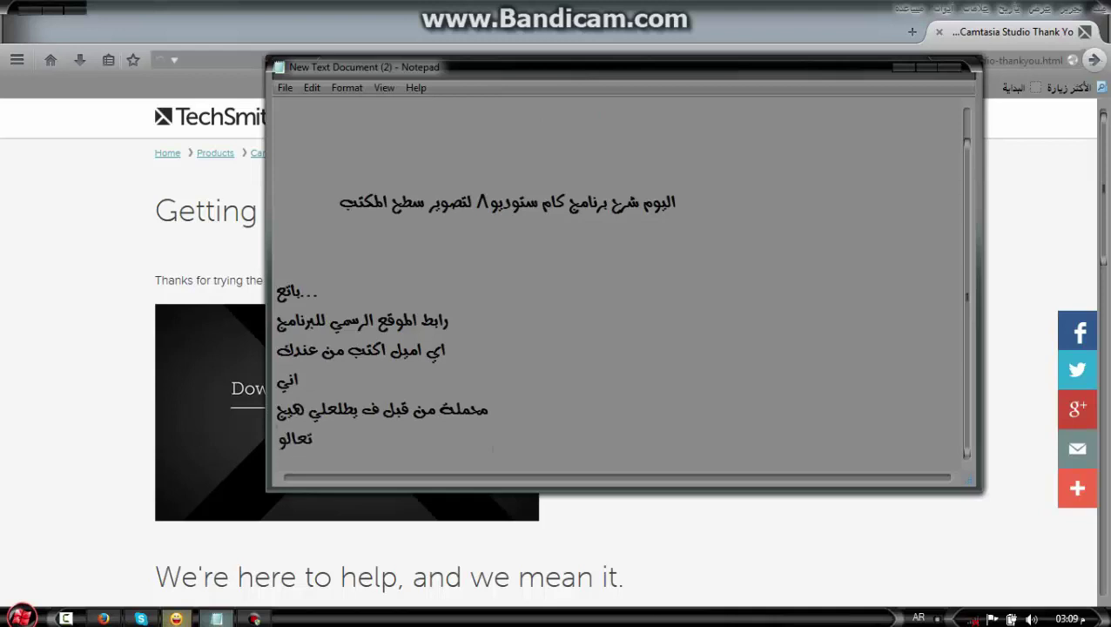
key(Return)
text(نشرحلكم عليه)
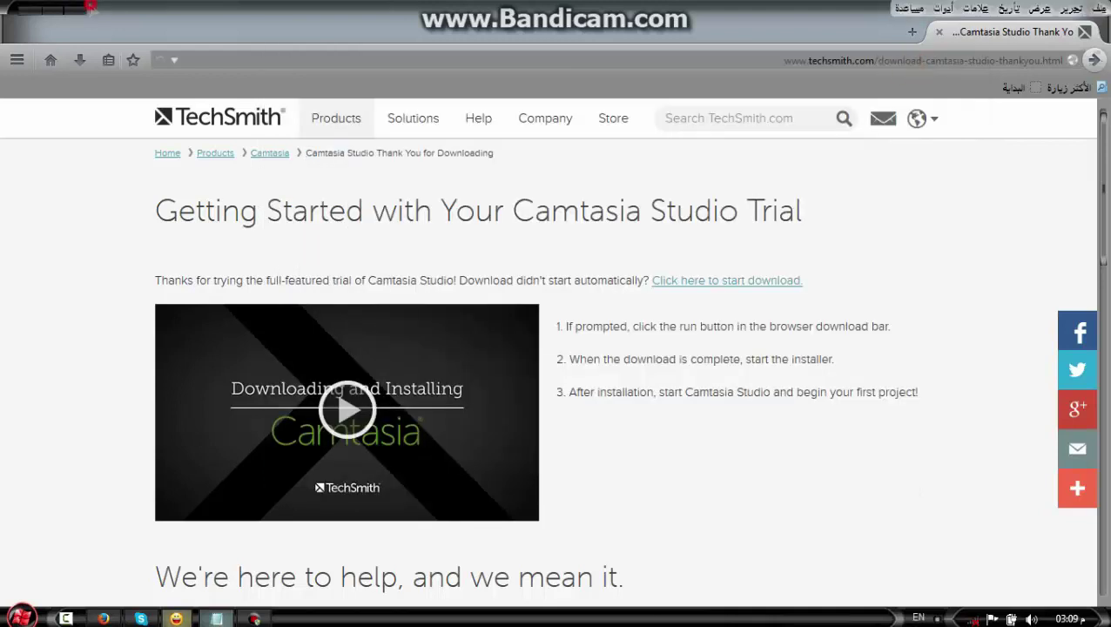
Minimize the browser and refresh the Windows desktop
click(90, 7)
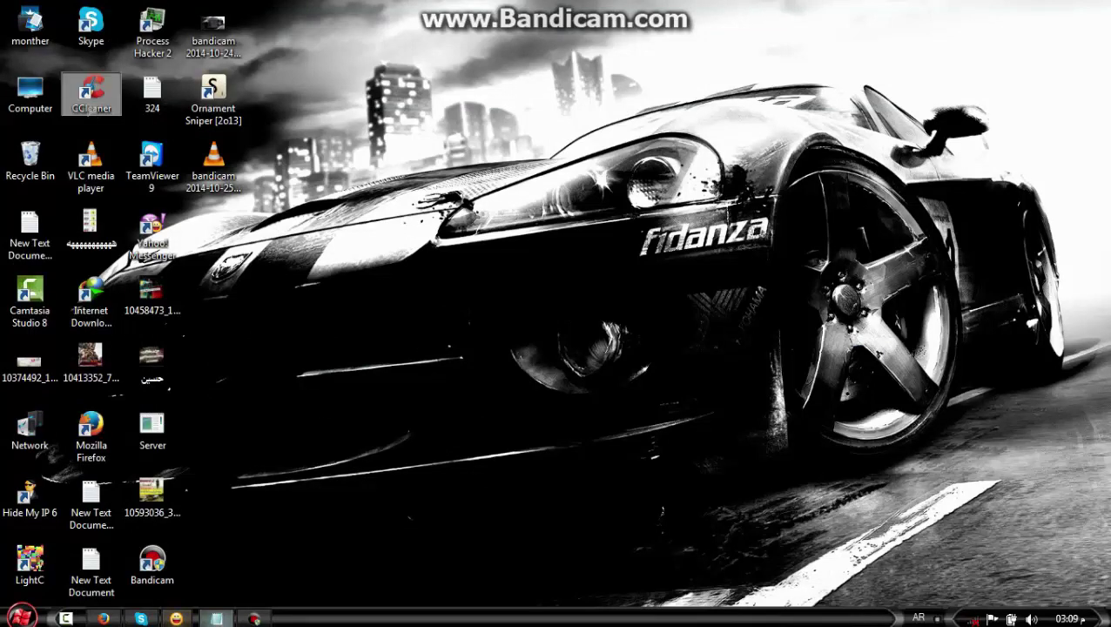
right_click(329, 303)
click(331, 305)
Launch Camtasia Studio 8 from the Start menu while its Version 8.4 splash screen loads
click(22, 617)
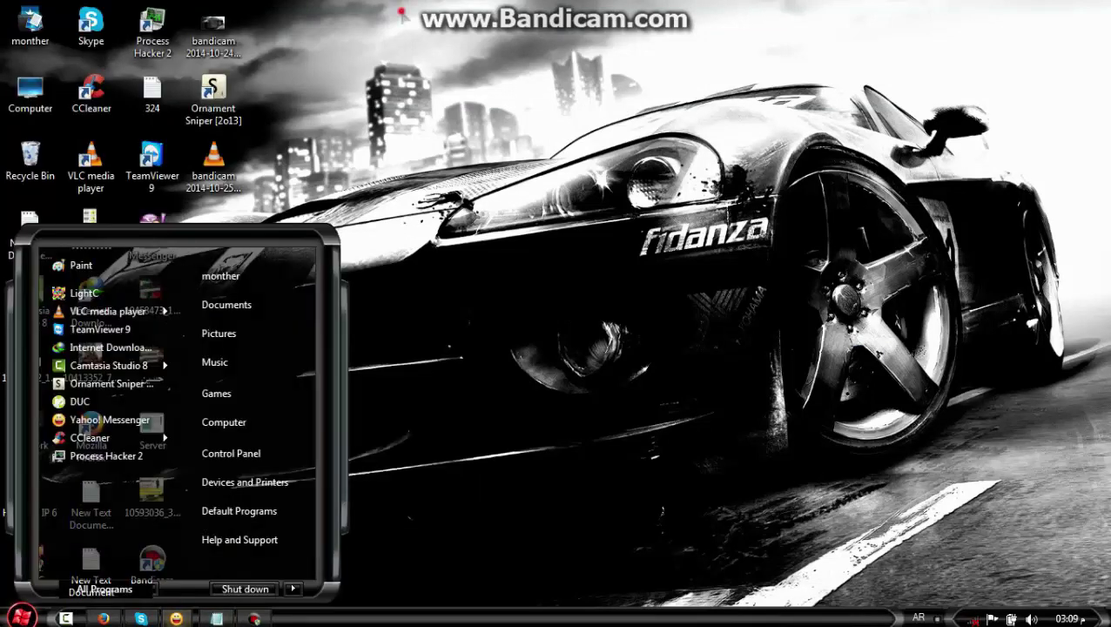
click(17, 309)
drag(458, 388, 522, 248)
drag(538, 284, 447, 310)
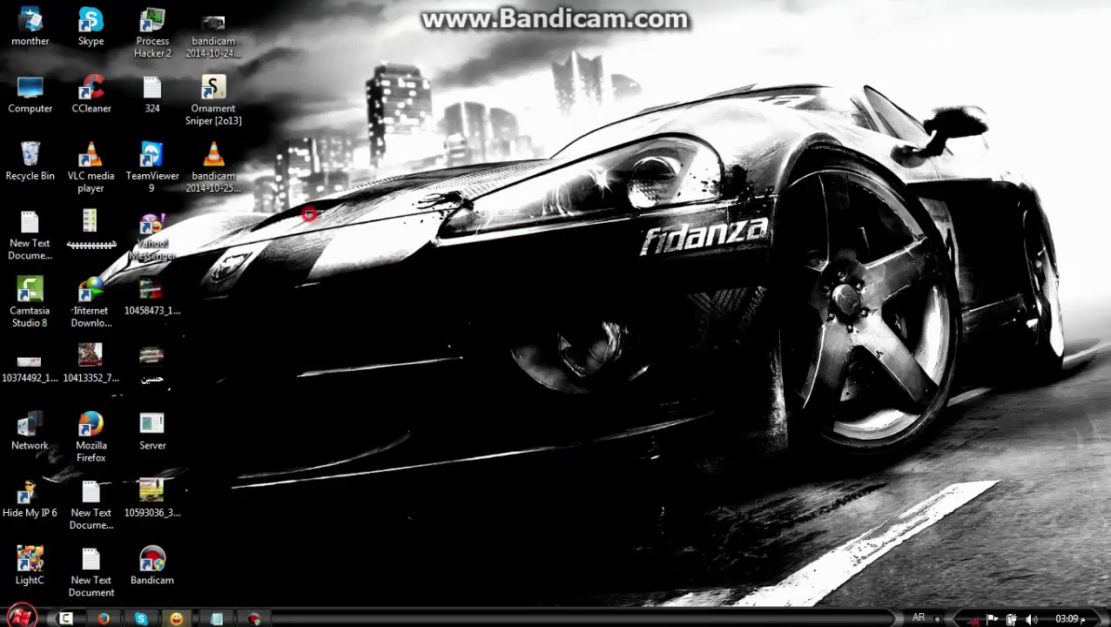
drag(629, 298, 533, 406)
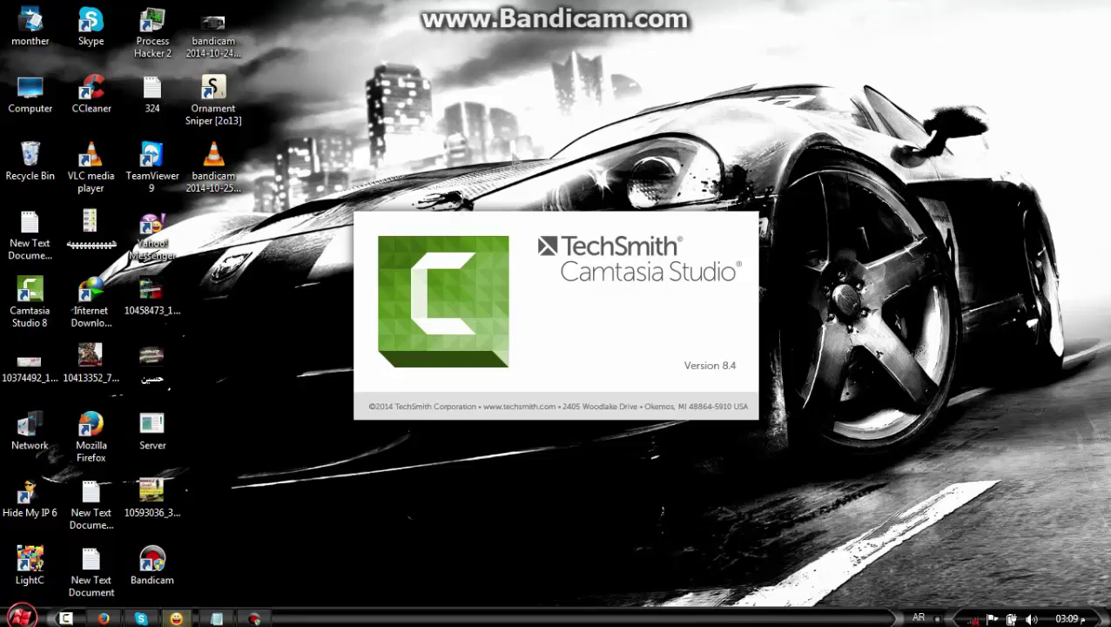
drag(570, 146, 444, 507)
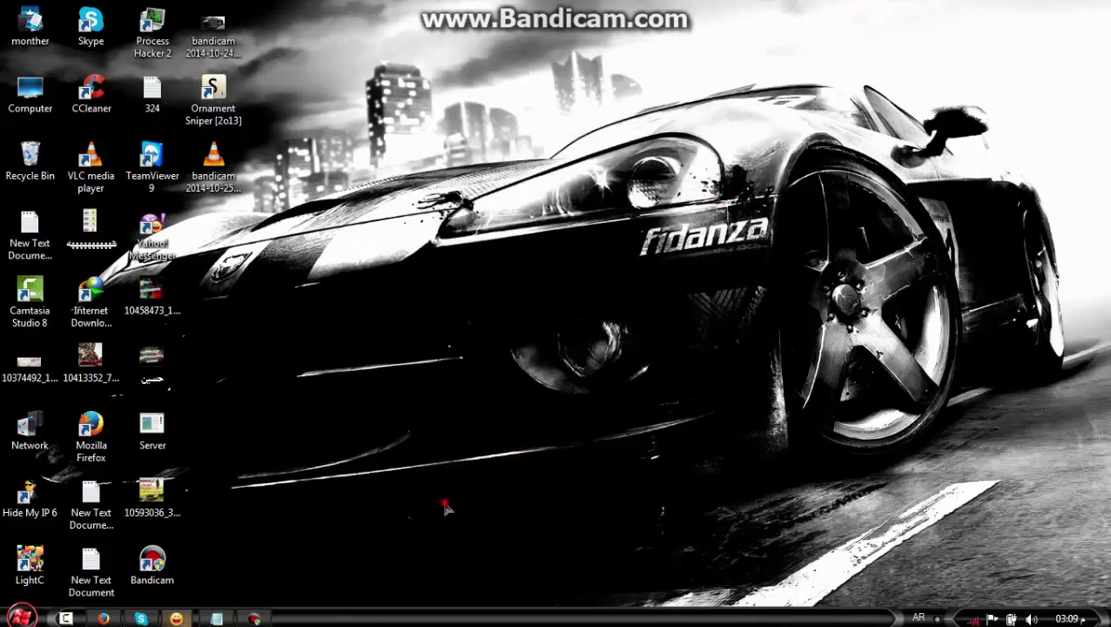
Continue the Camtasia evaluation trial and refresh the desktop
click(638, 459)
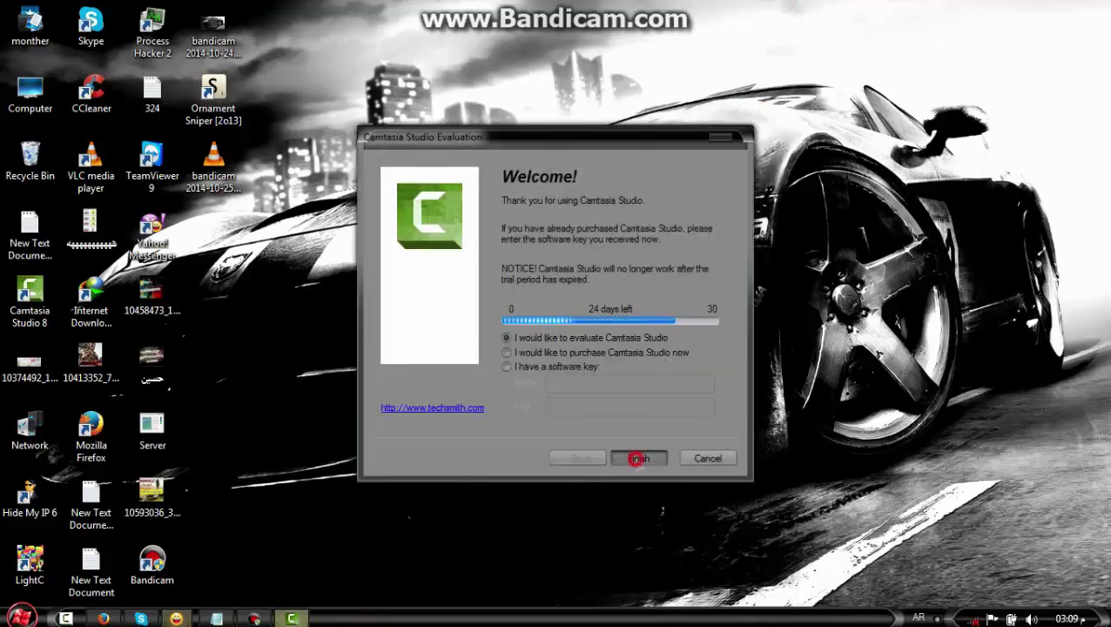
drag(596, 372, 624, 313)
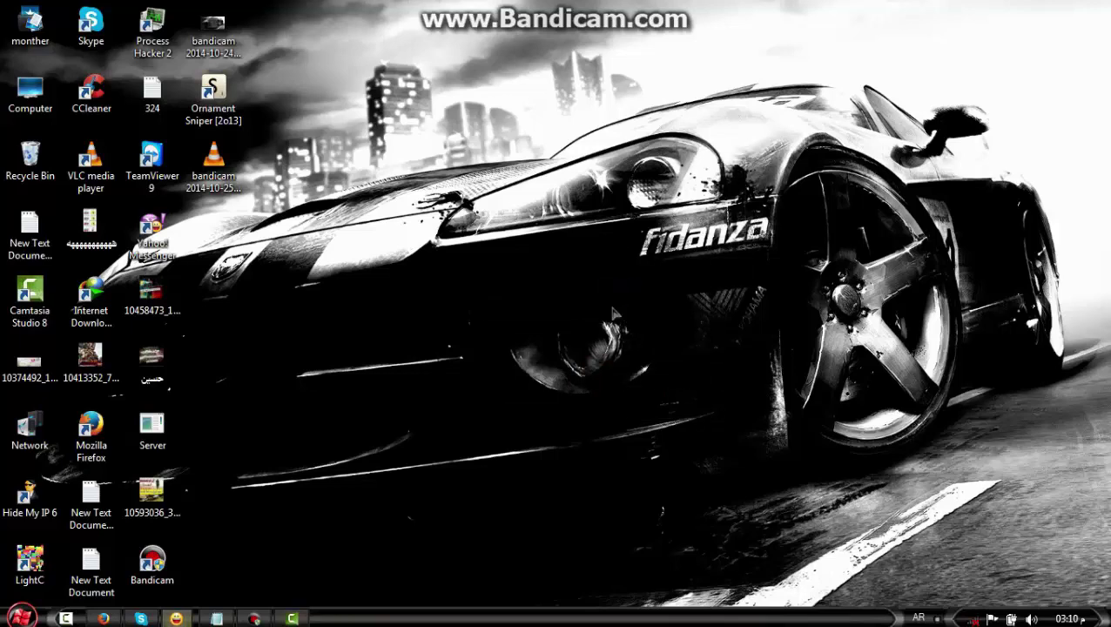
right_click(610, 293)
click(662, 337)
drag(590, 308, 364, 224)
drag(587, 427, 742, 283)
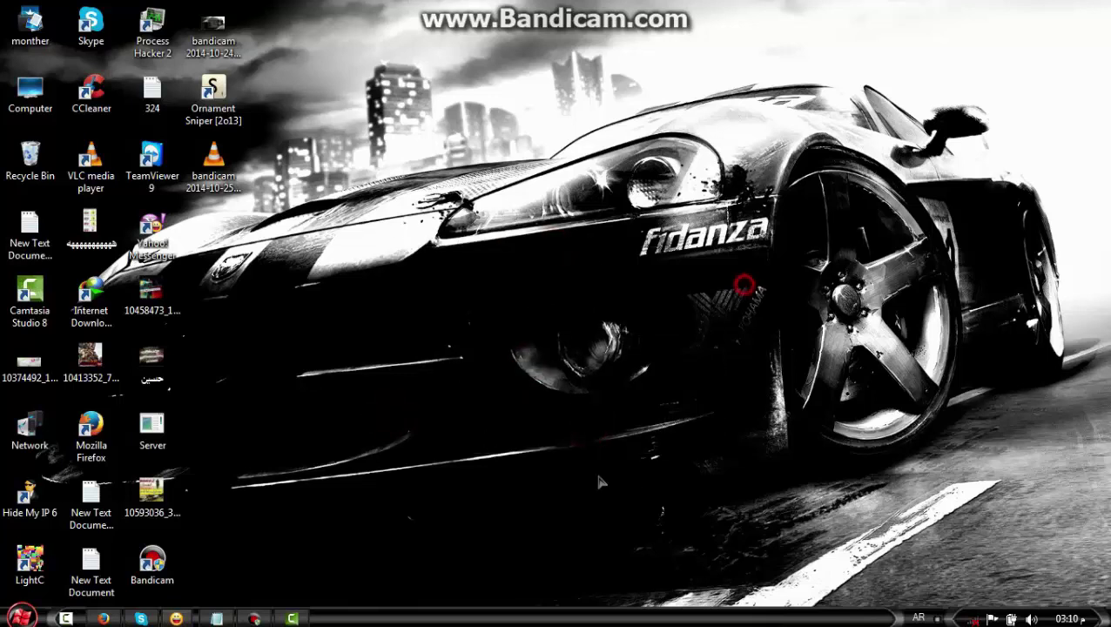
Dismiss the Camtasia welcome screen and restore the Untitled project window full-screen
click(303, 614)
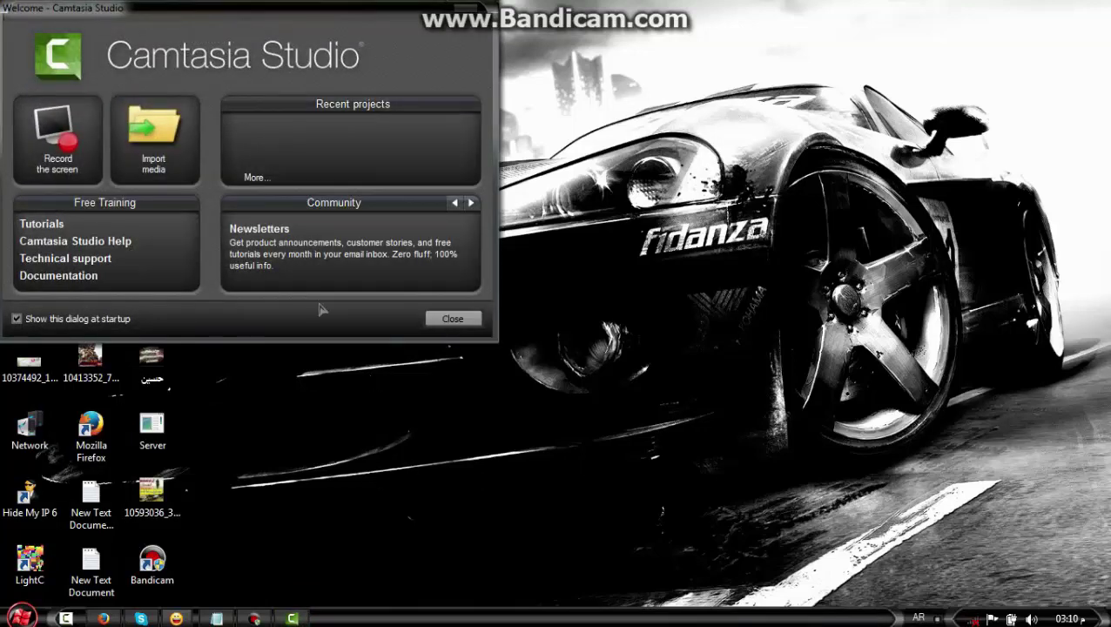
click(470, 10)
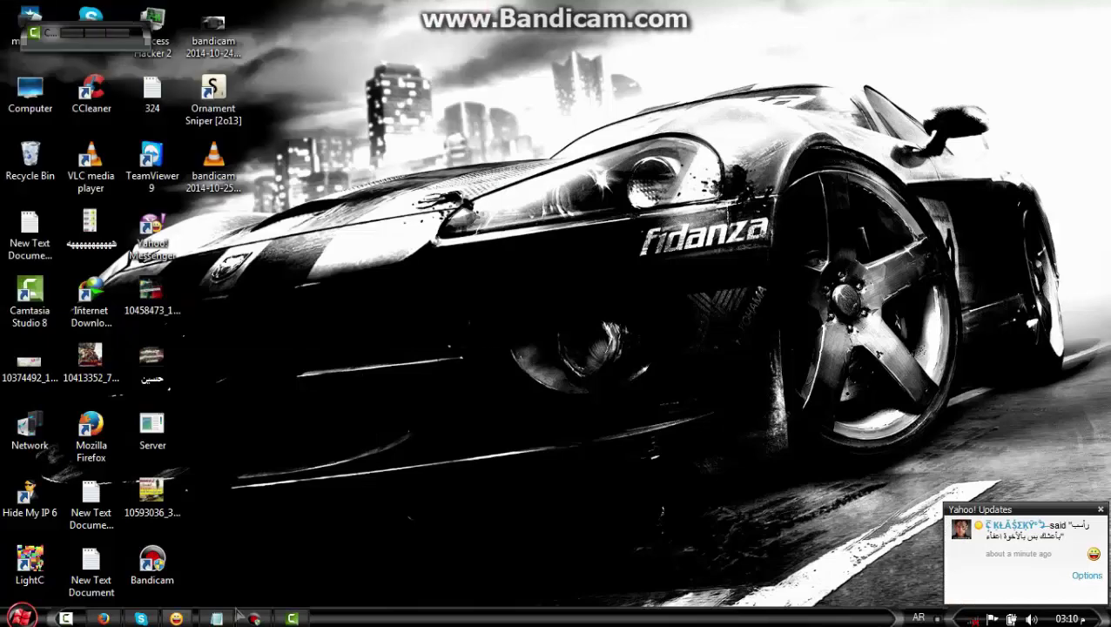
click(253, 618)
click(253, 618)
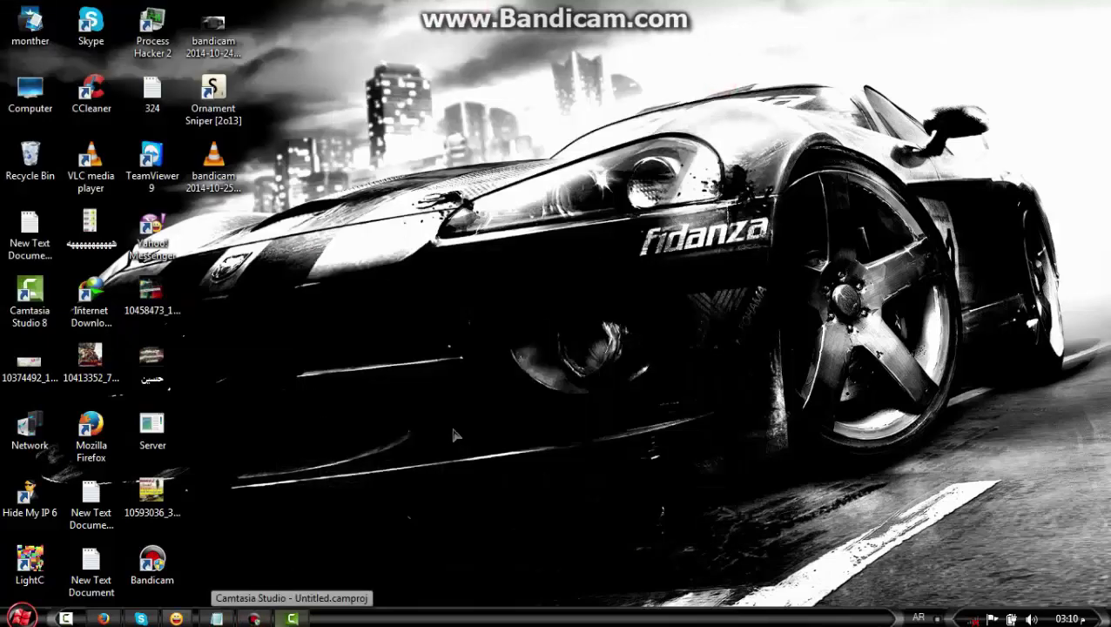
click(293, 618)
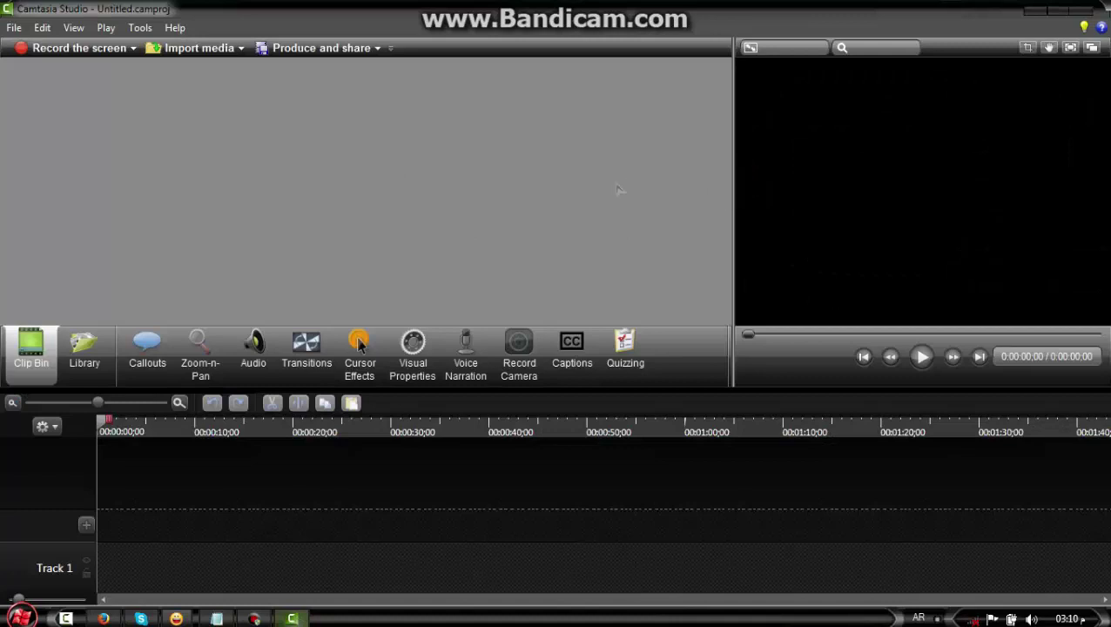
Import the mp3 song from Downloads > Music into the Clip Bin
key(super)
click(230, 275)
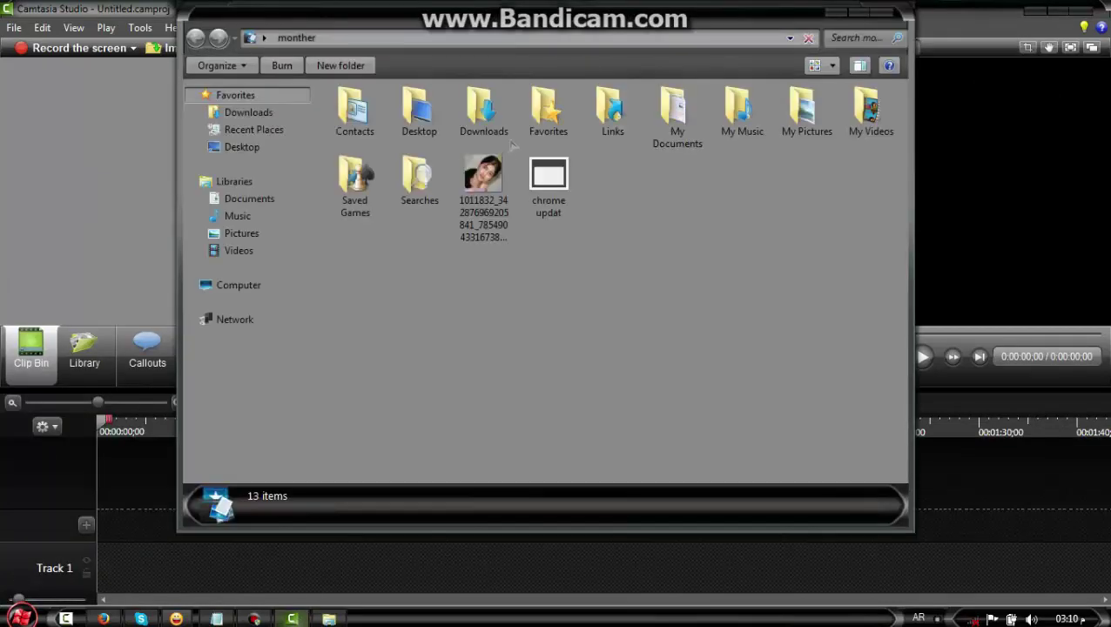
double_click(486, 115)
double_click(359, 216)
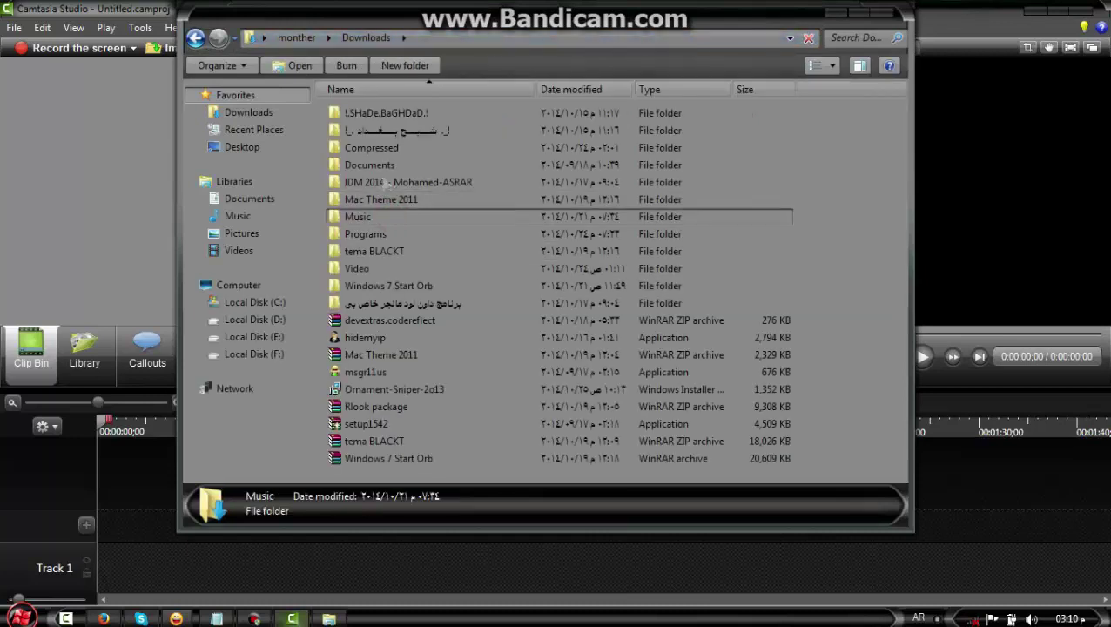
drag(357, 111, 65, 192)
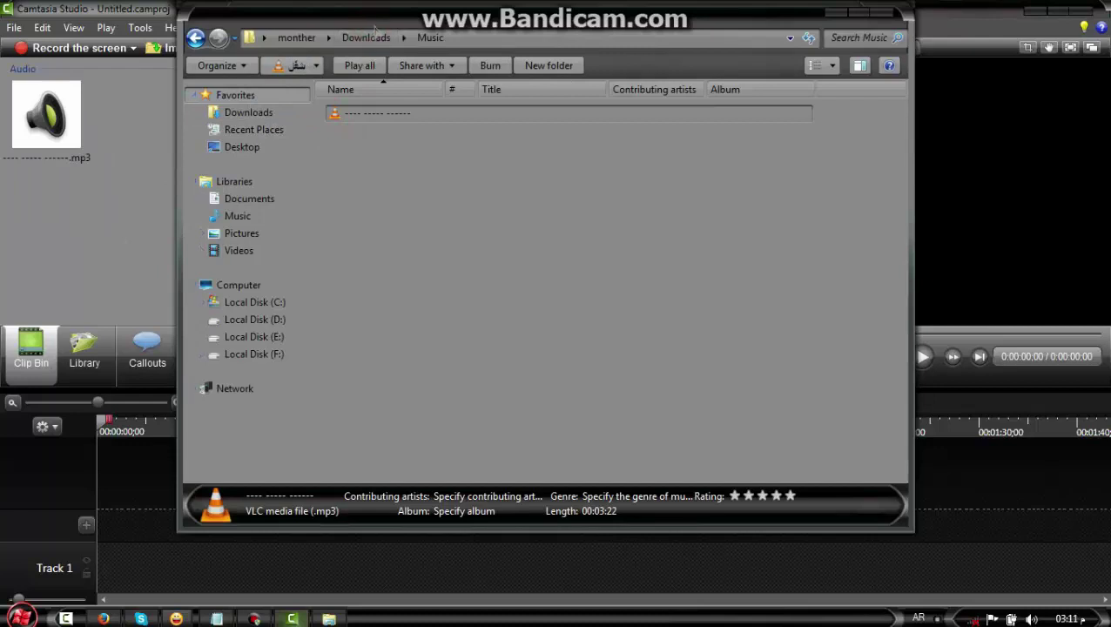
Import the music video from Downloads > Video into the Clip Bin and close Explorer
click(373, 33)
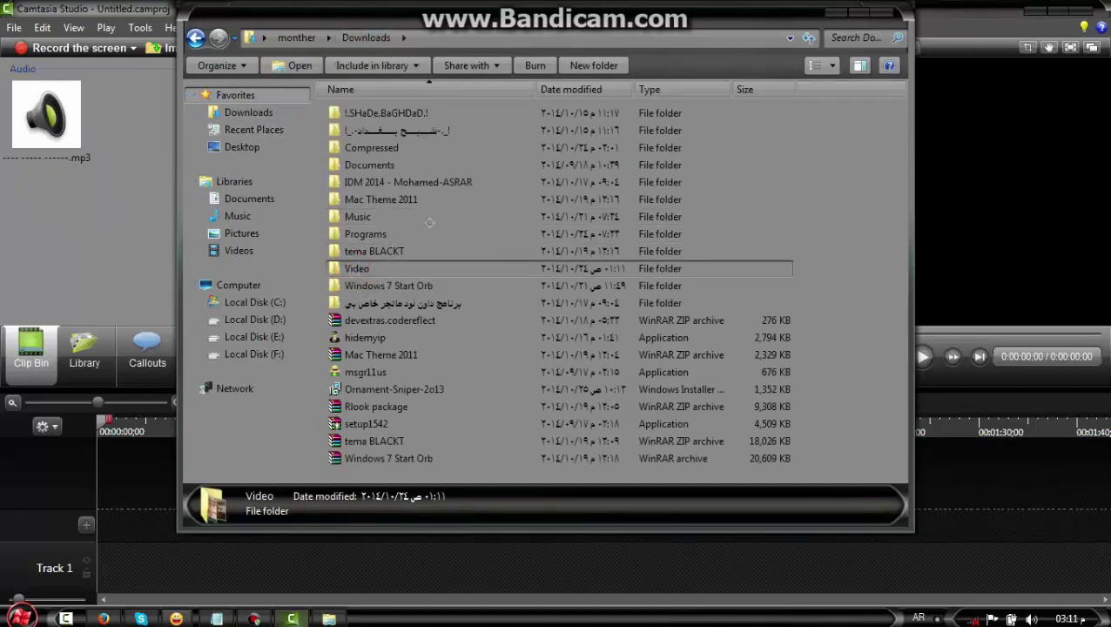
double_click(418, 268)
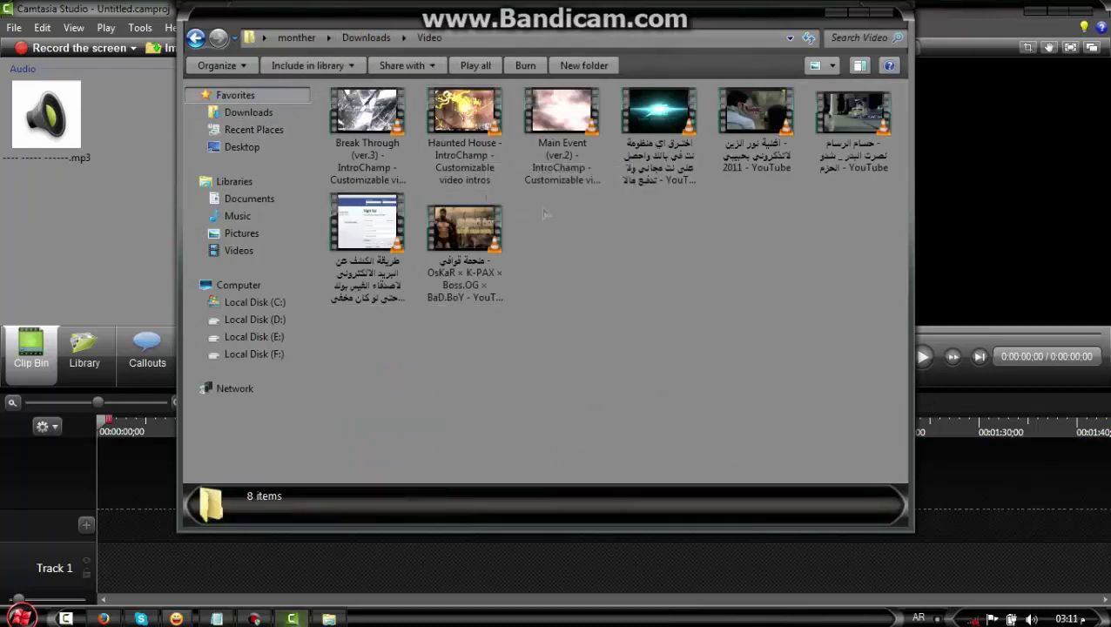
drag(754, 130, 76, 237)
click(887, 15)
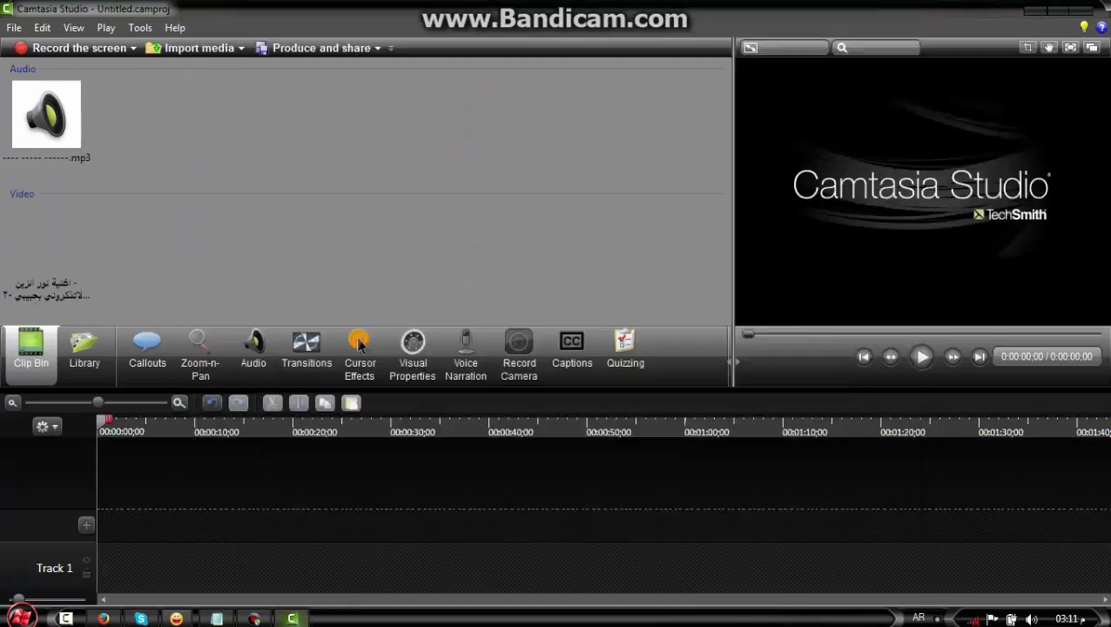
Place the music video on Track 1 and drag the mp3 toward the timeline, creating Track 2
drag(47, 248, 193, 440)
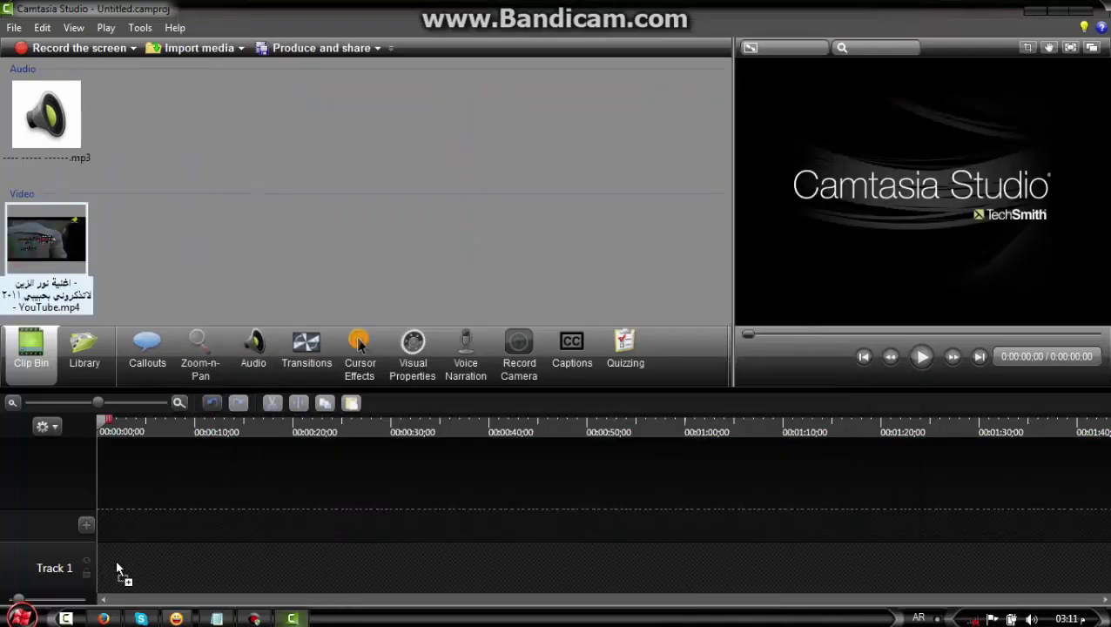
drag(201, 575, 170, 572)
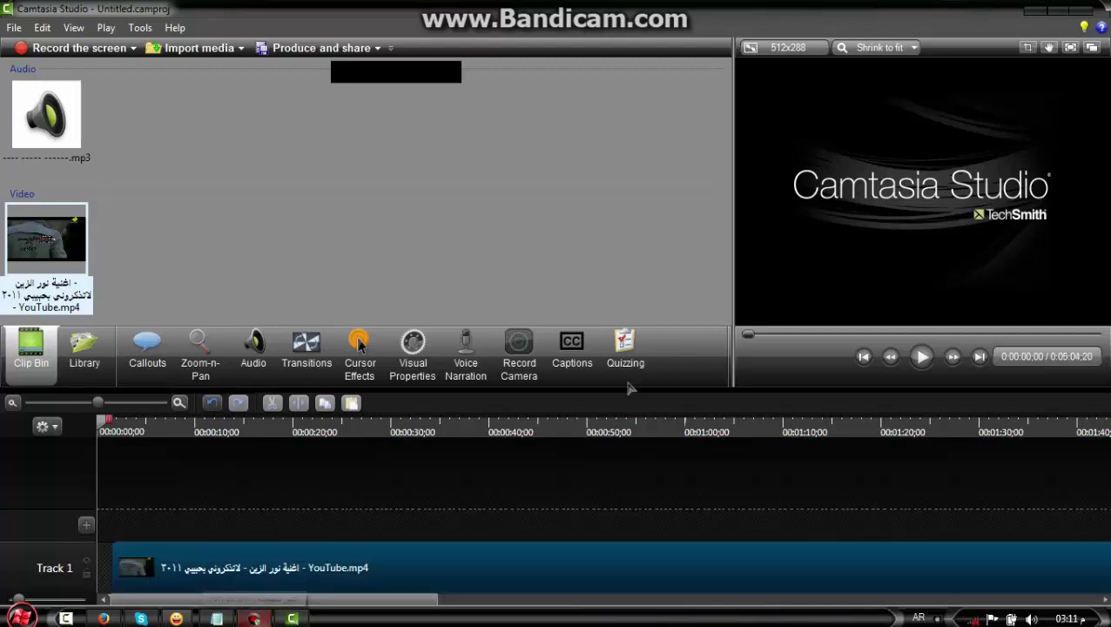
click(722, 73)
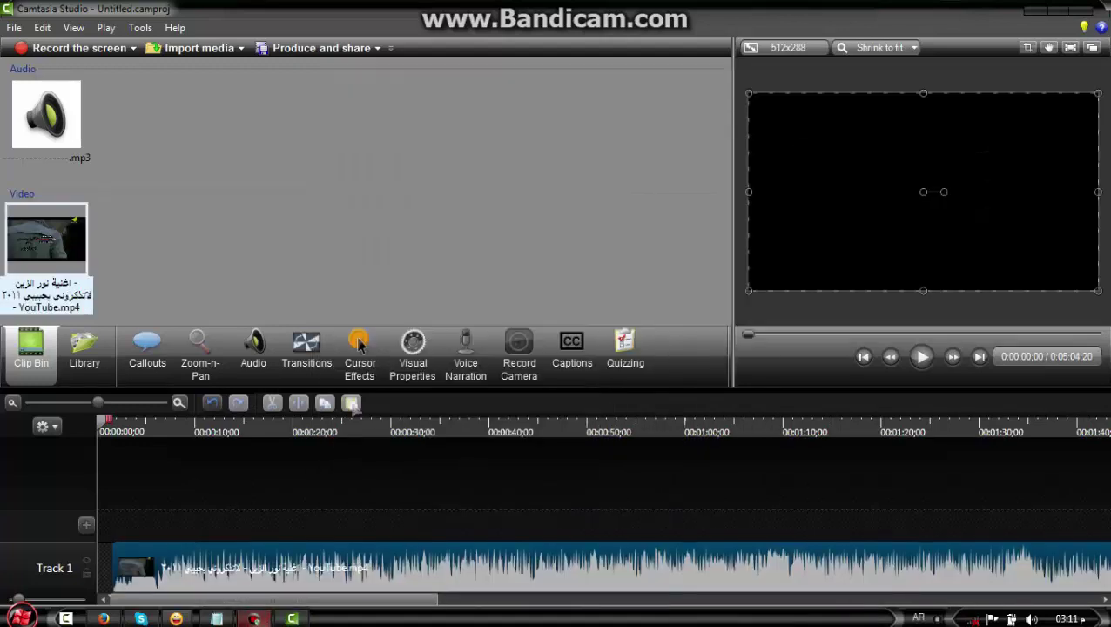
drag(75, 145, 154, 468)
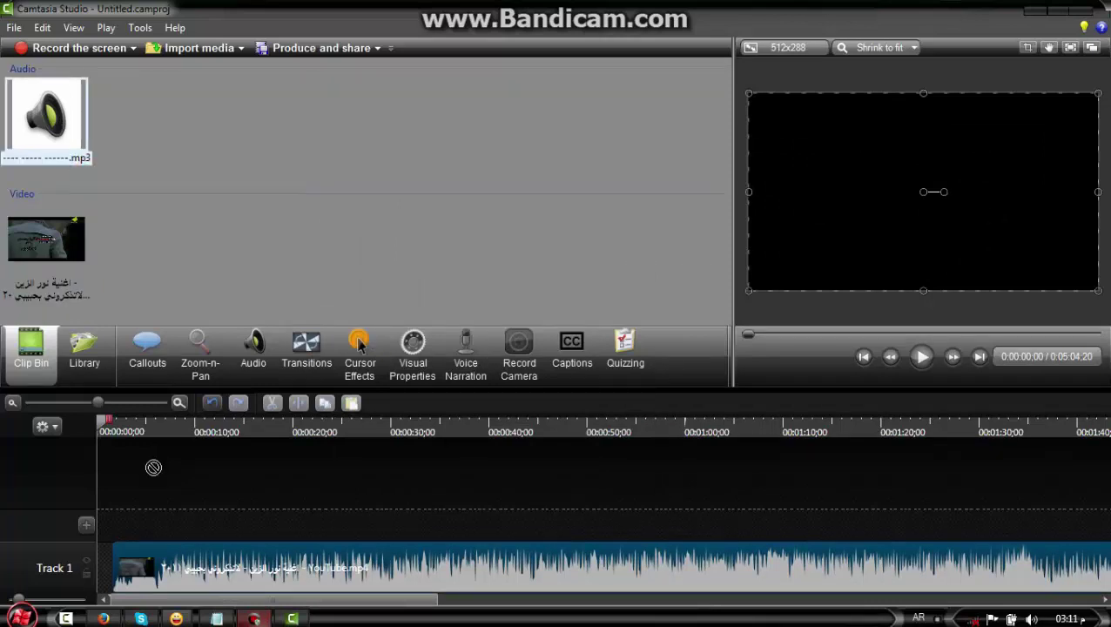
drag(157, 529, 129, 515)
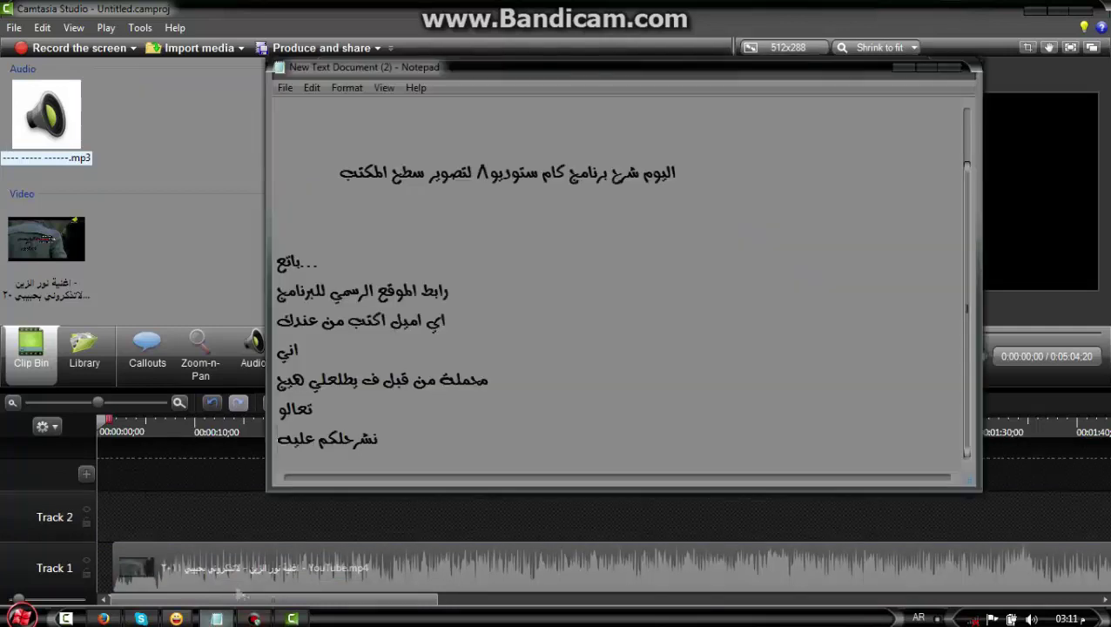
Add the Notepad line 'لفصل الصوت عن الفنية', then select the Track 1 video clip
click(217, 618)
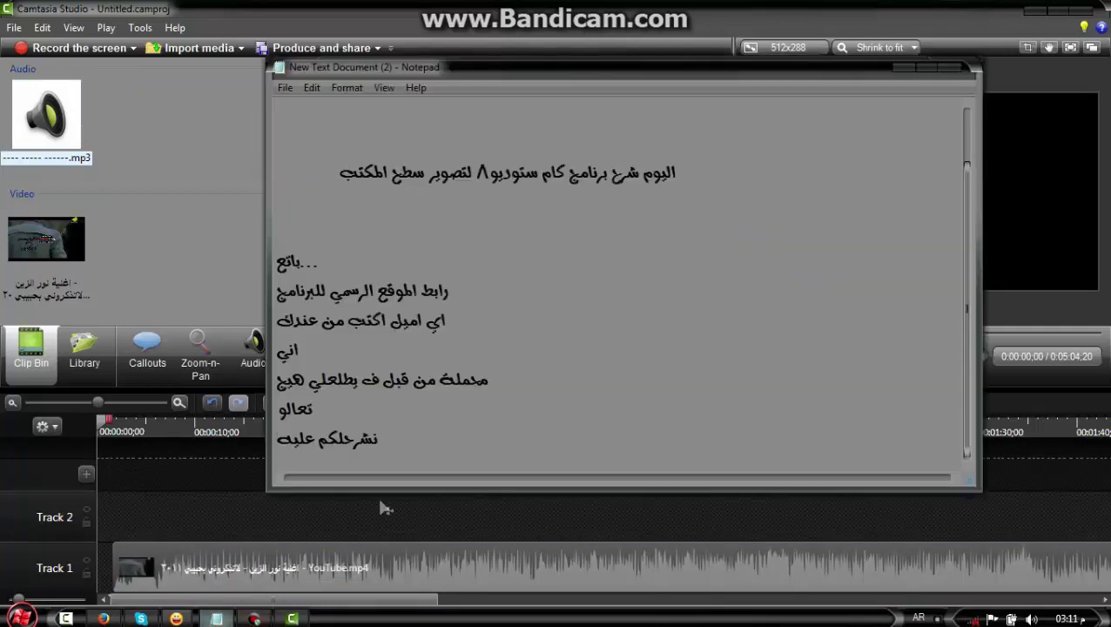
key(Return)
text(لفصل)
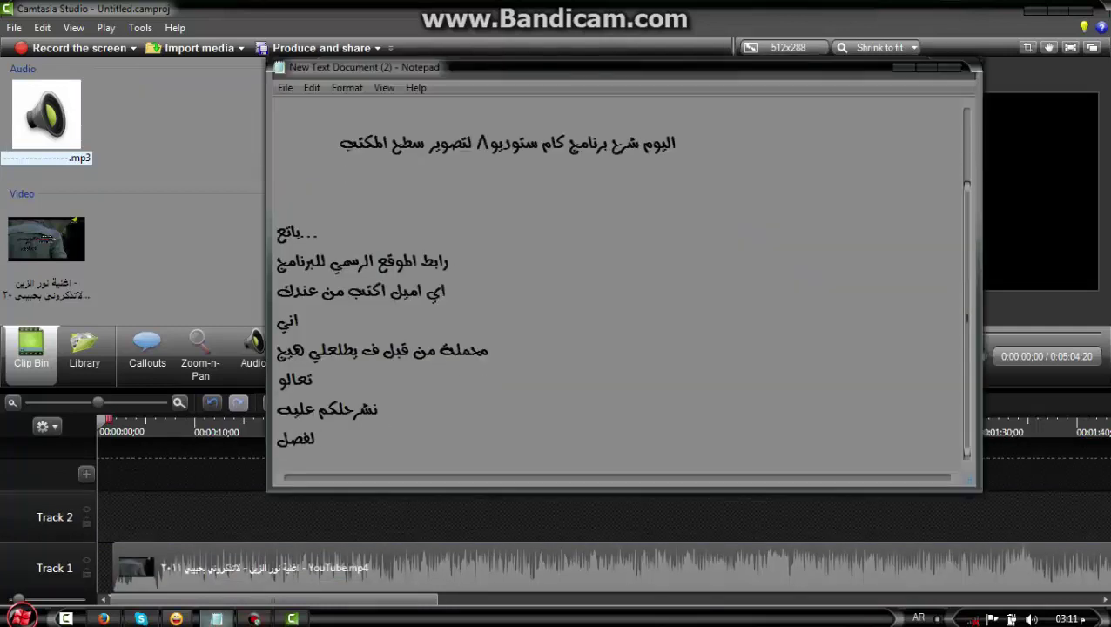
text( الصوت عن الف)
text(نية)
click(241, 554)
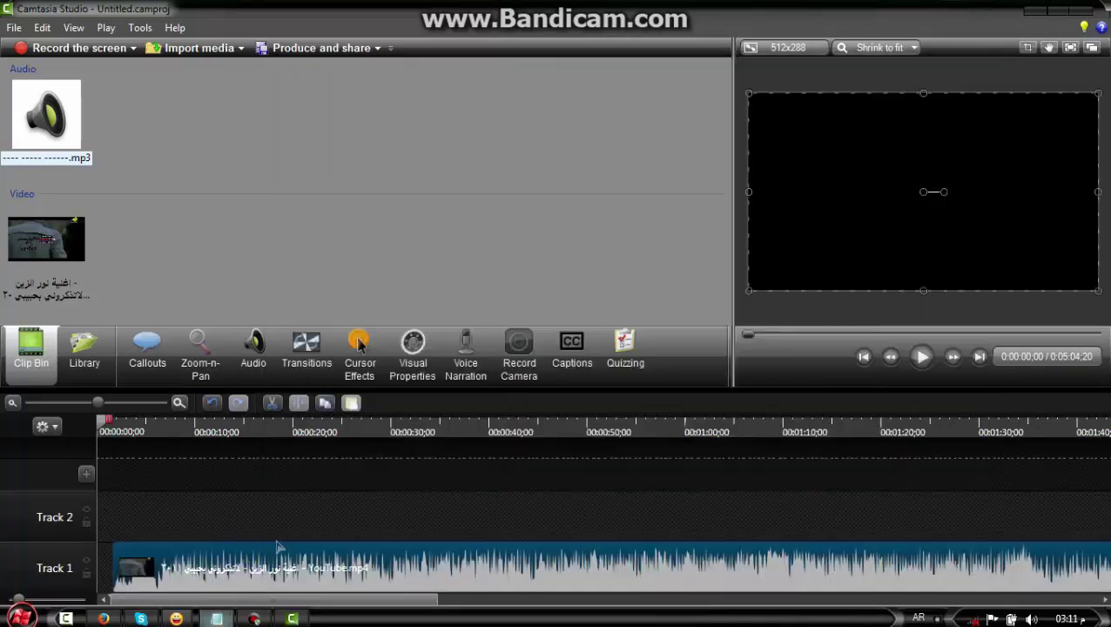
Separate the Track 1 clip's video and audio, and place the mp3 on Track 2 at 0:00
right_click(244, 548)
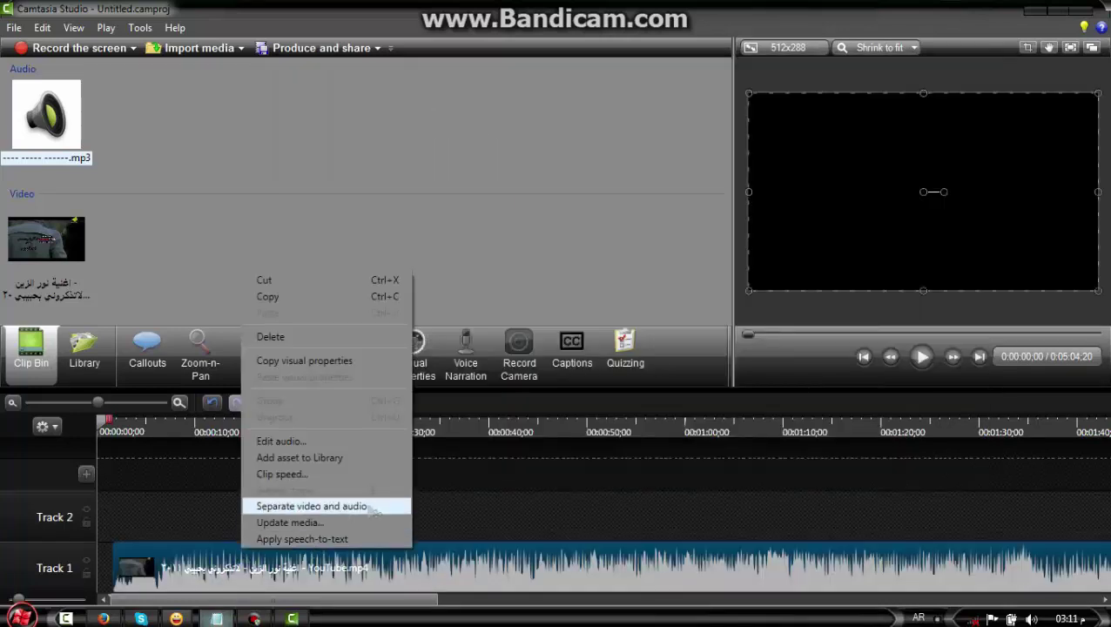
click(366, 504)
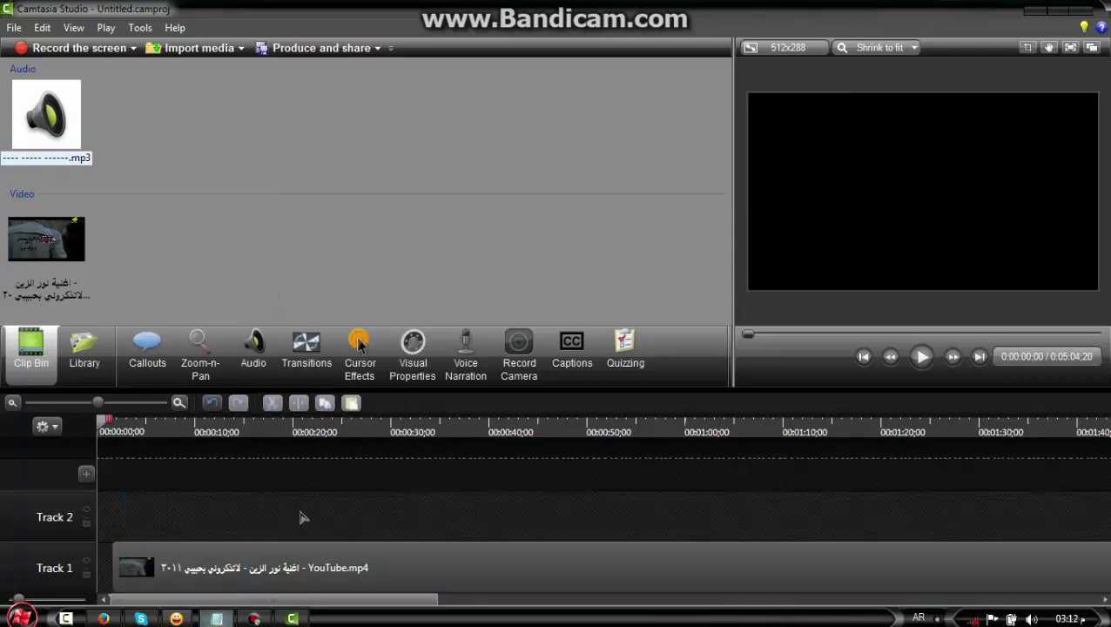
drag(69, 131, 201, 522)
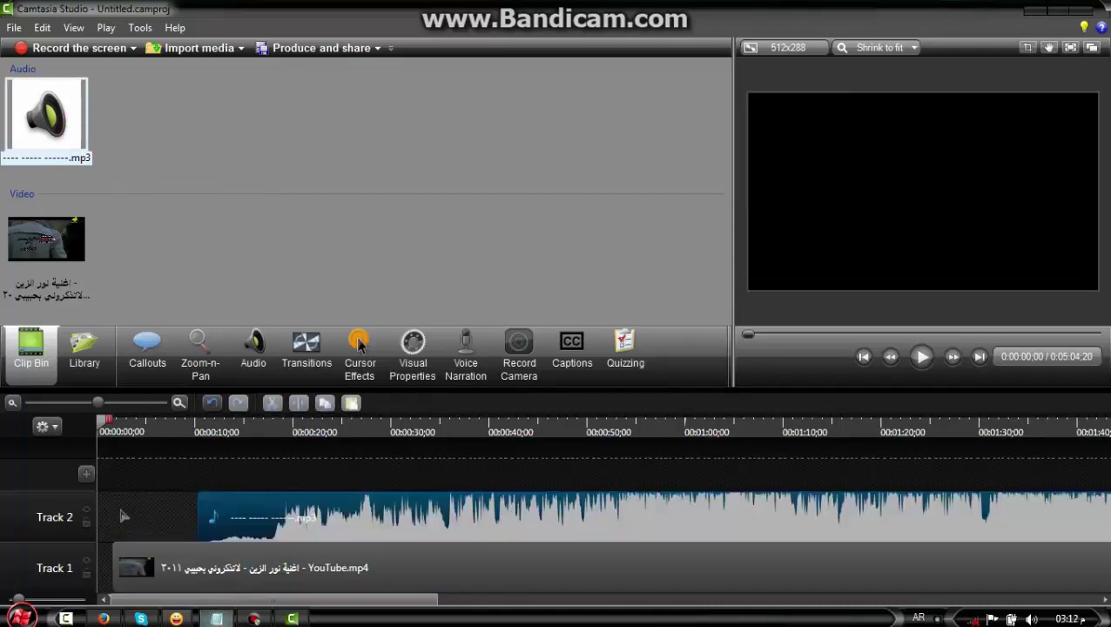
drag(124, 516, 52, 523)
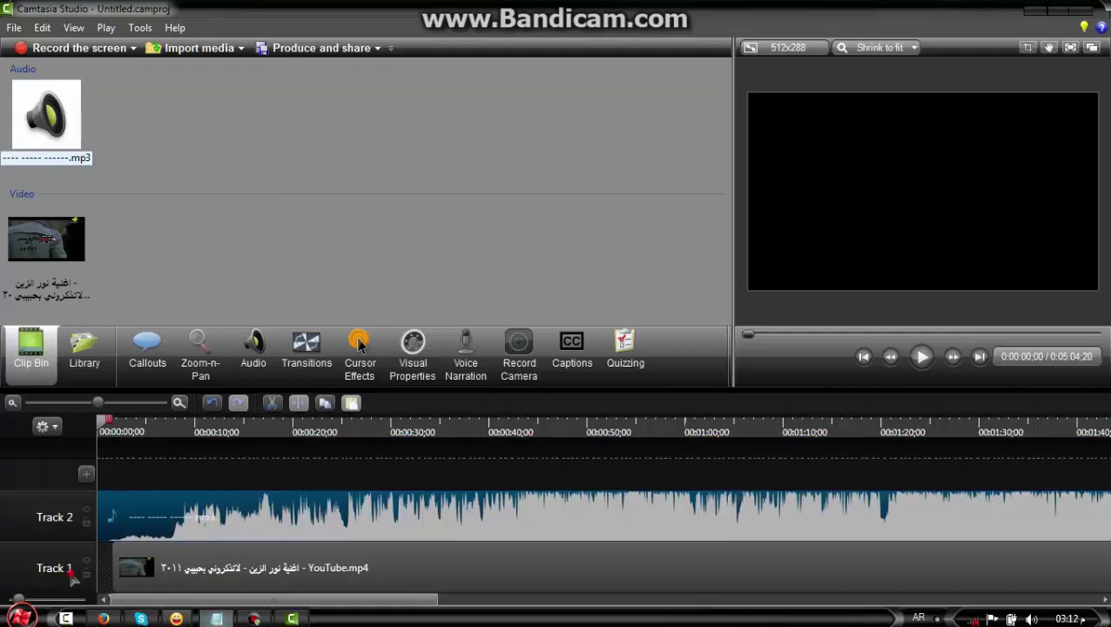
click(73, 578)
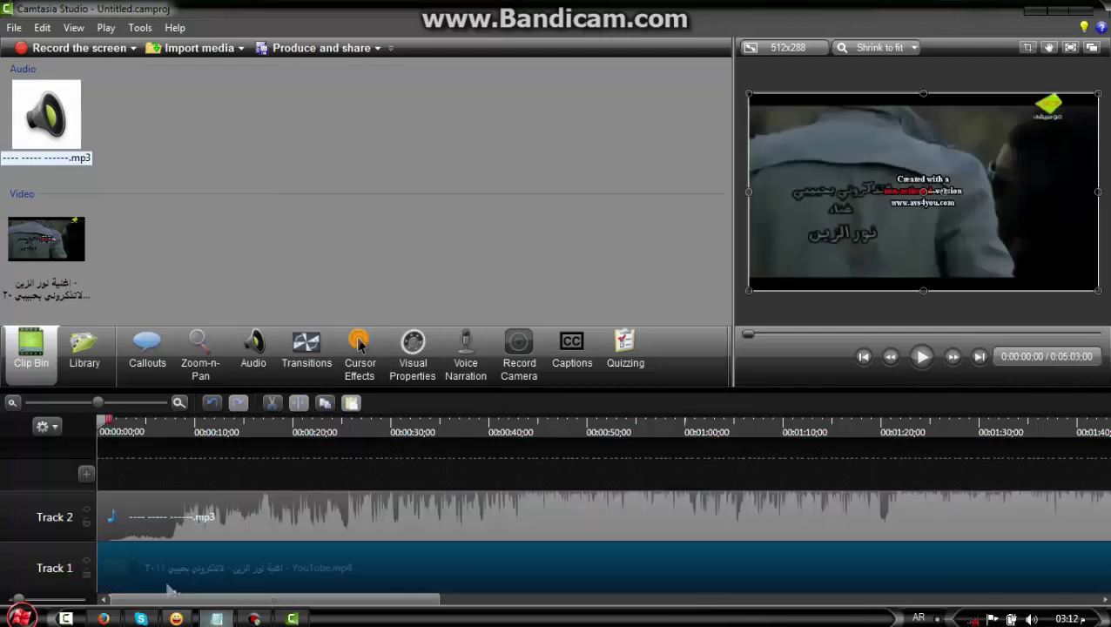
click(630, 601)
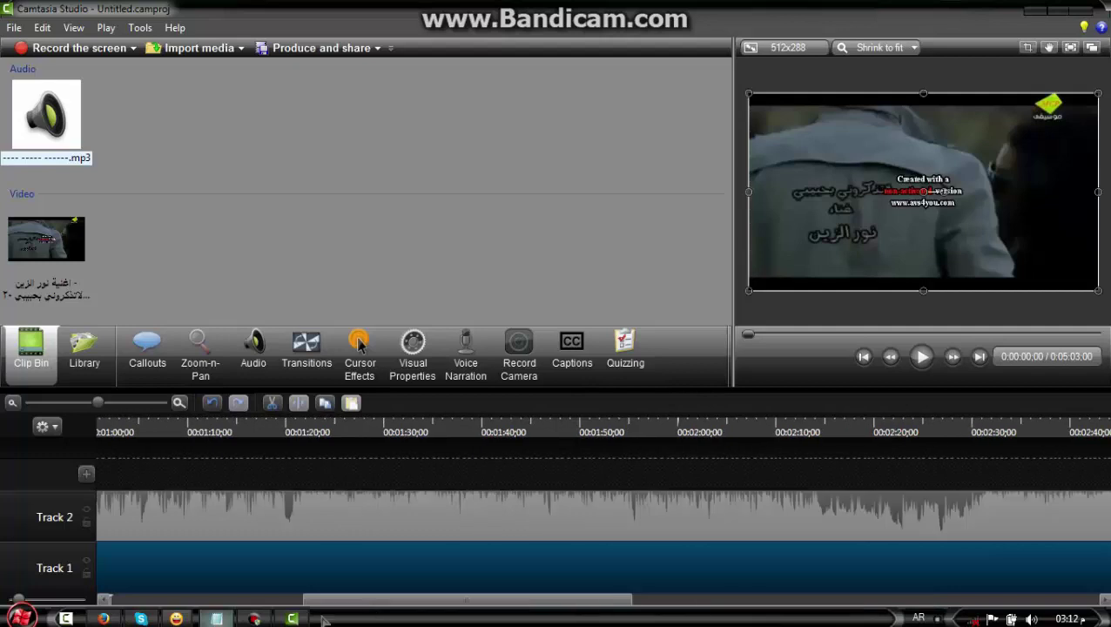
click(217, 618)
Add the note 'فيديو من البداية' and shift the Track 1 video about 4 seconds later
scroll(444, 450, down, 1)
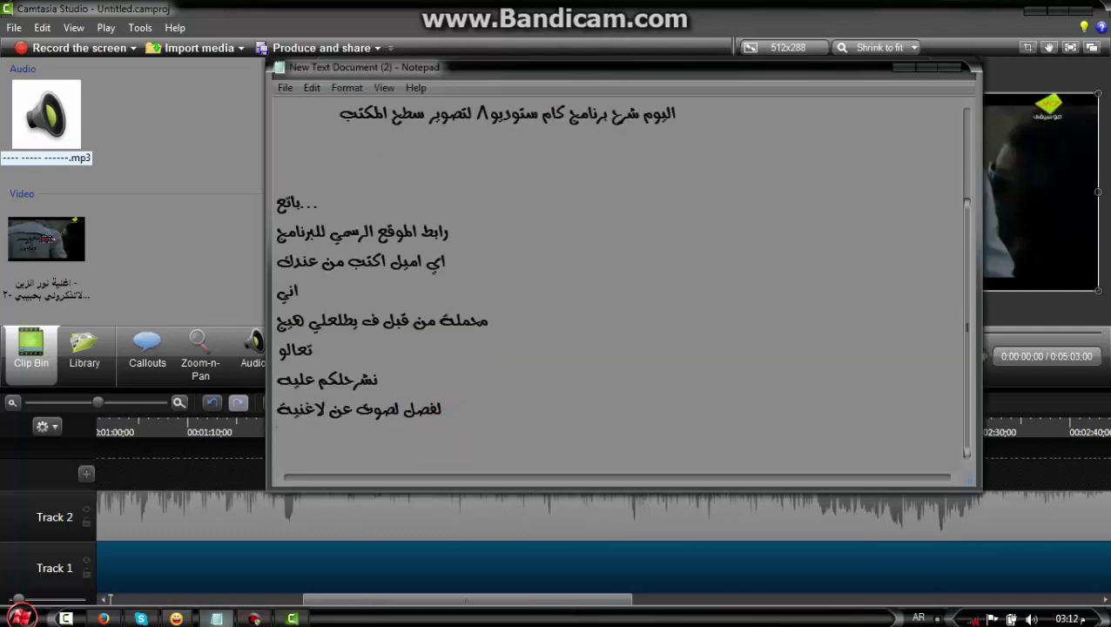
text(فيديو)
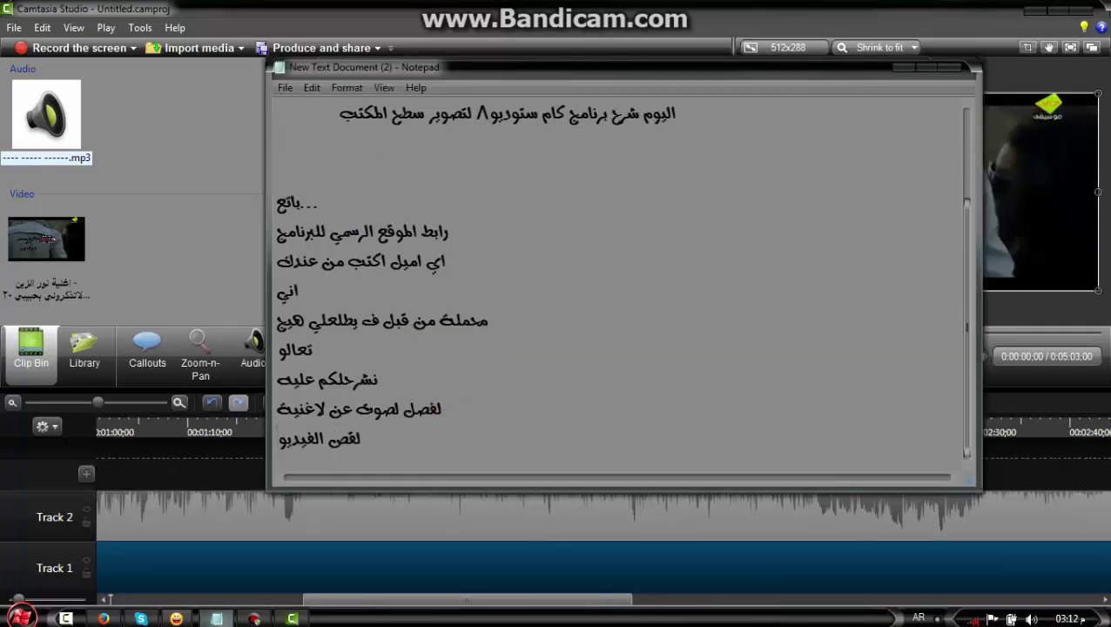
text( من البداية)
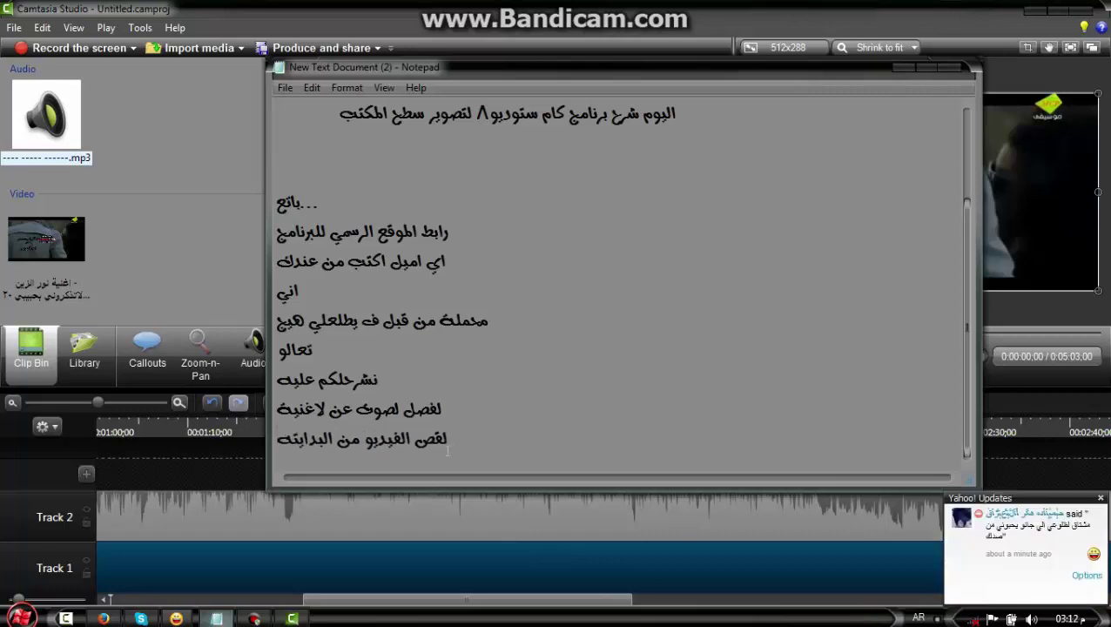
key(Return)
click(262, 579)
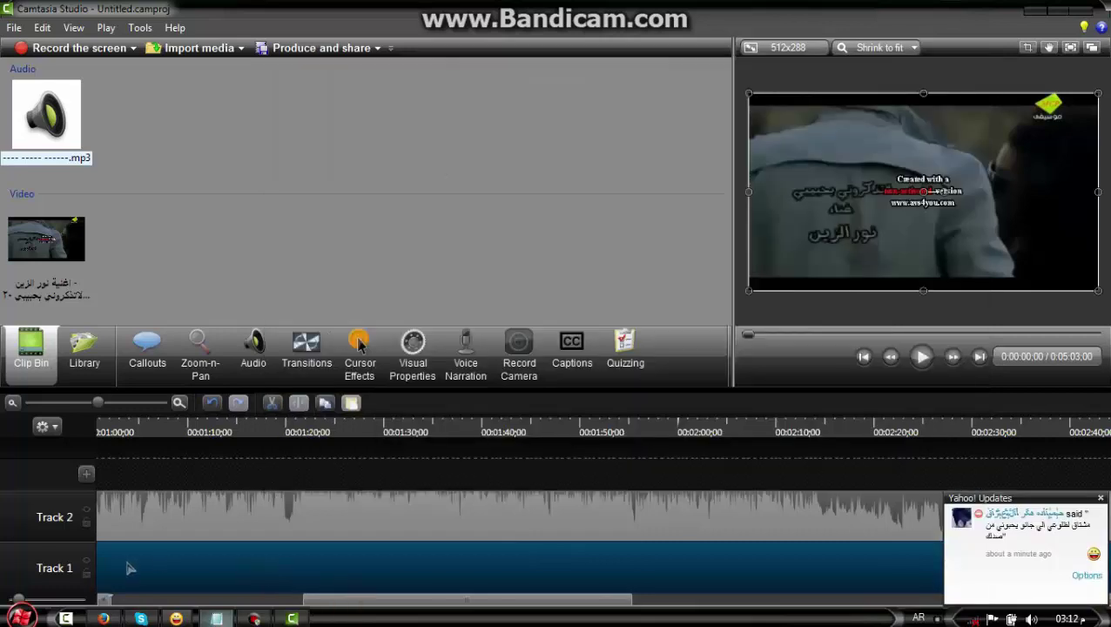
drag(128, 568, 104, 570)
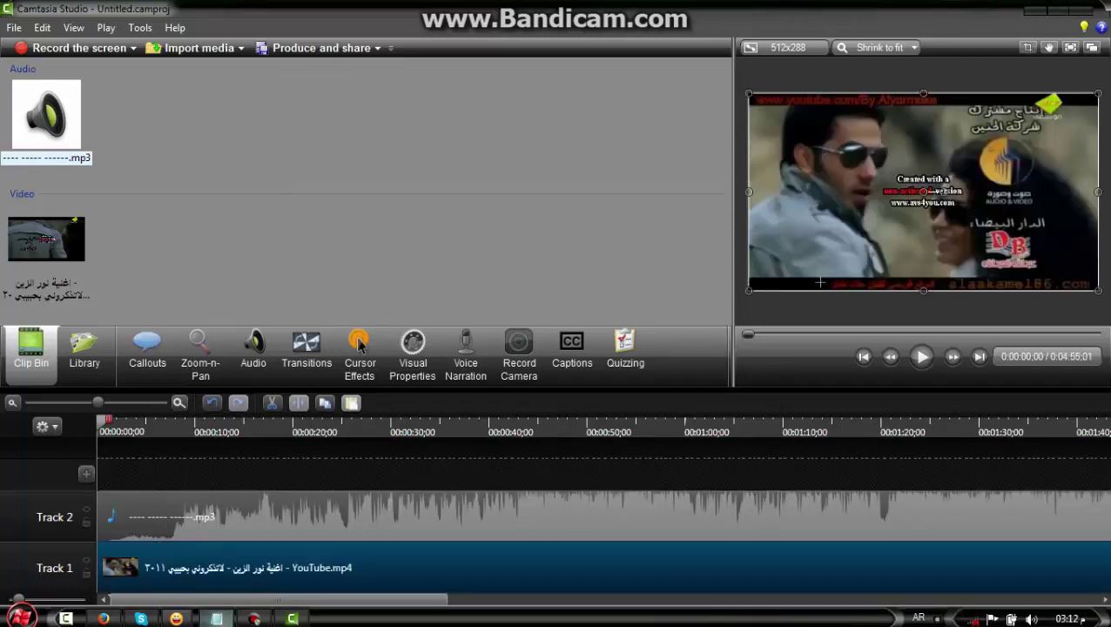
Add 'هايته' to the notes and trim the Track 1 clip's end, leaving a 3:22:27 project
click(216, 618)
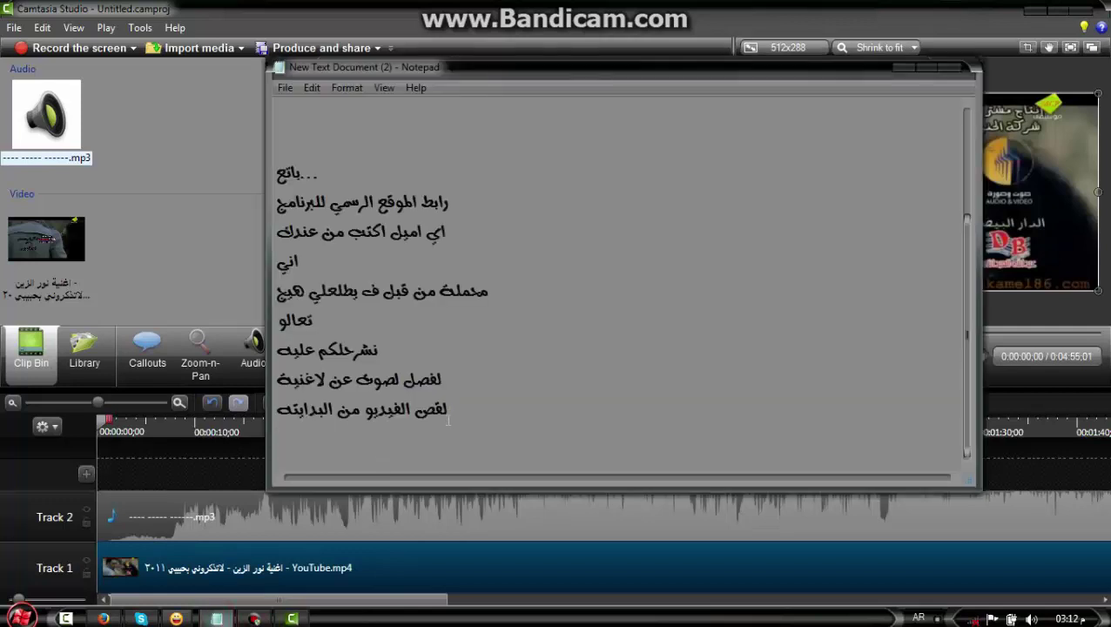
text(هايته)
click(217, 618)
click(783, 601)
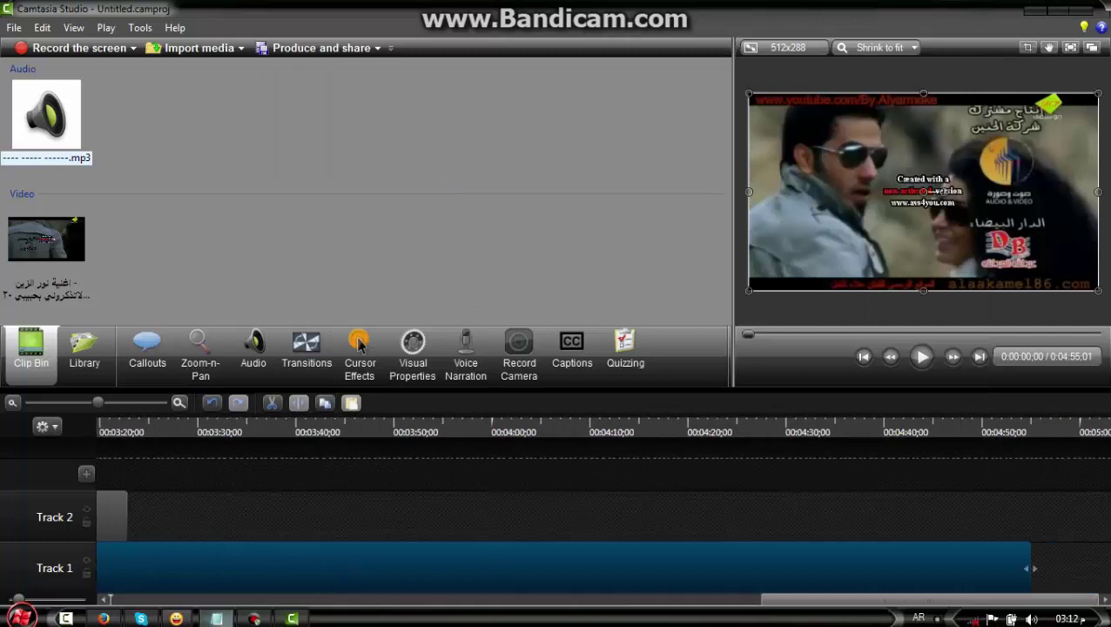
drag(1030, 566, 143, 566)
click(843, 594)
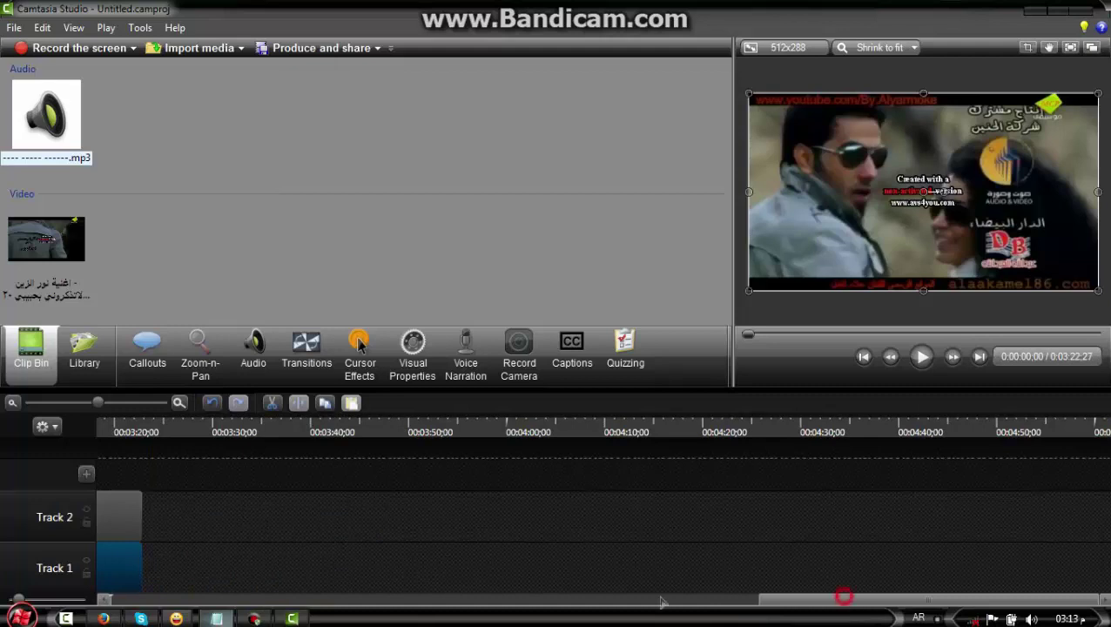
click(164, 595)
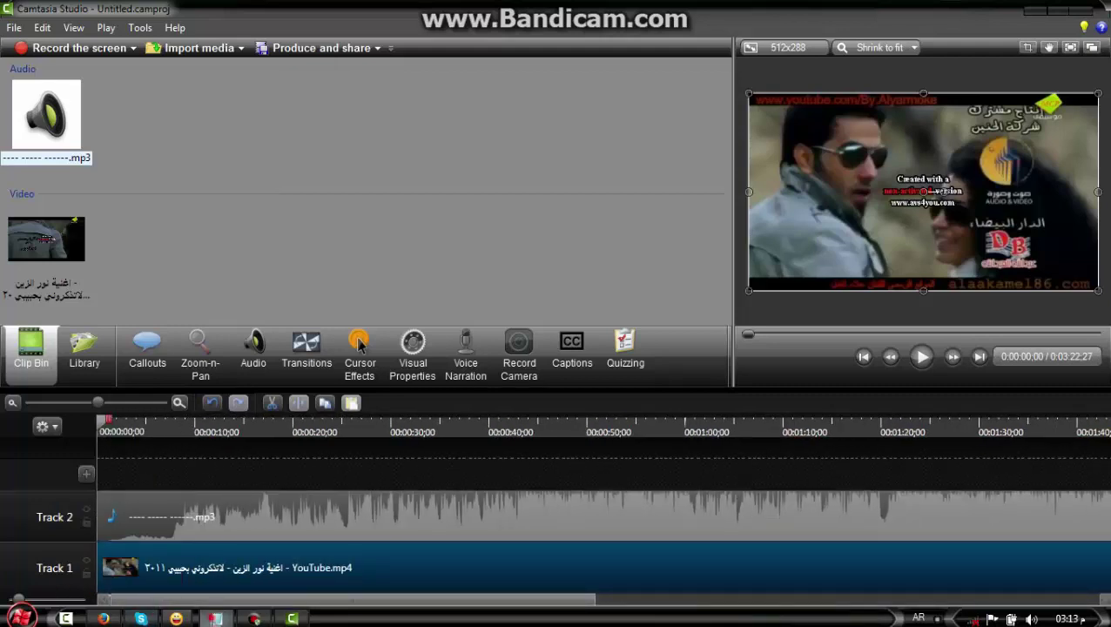
Add the Notepad line 'او لتسريع الفديو تابع' and return to the Camtasia timeline
click(216, 618)
key(Return)
text(او لت)
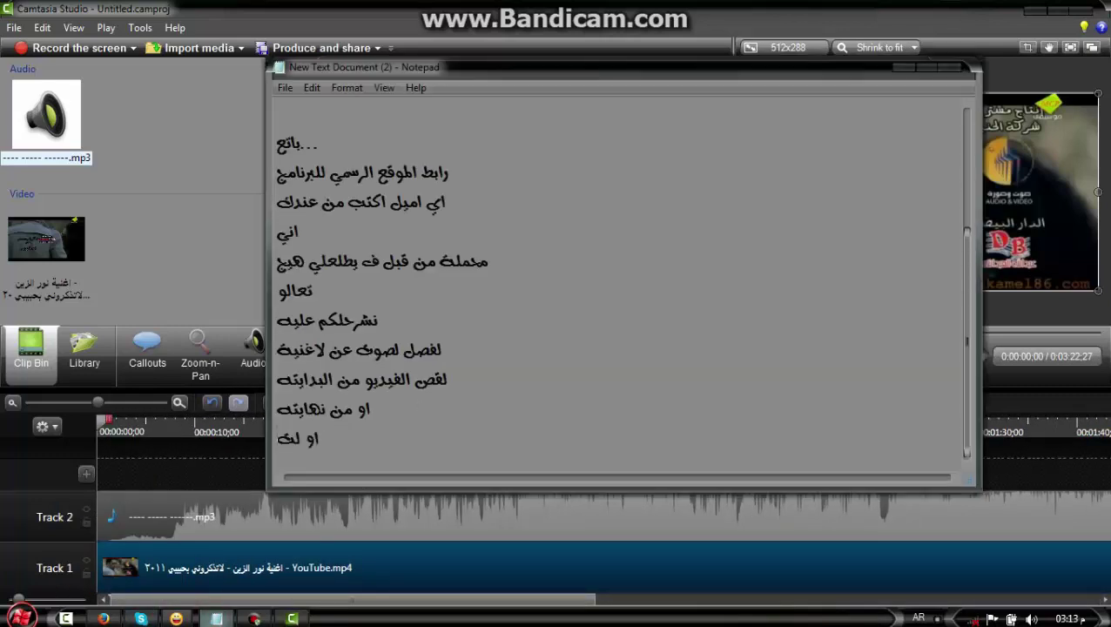
text(سريع الفديو)
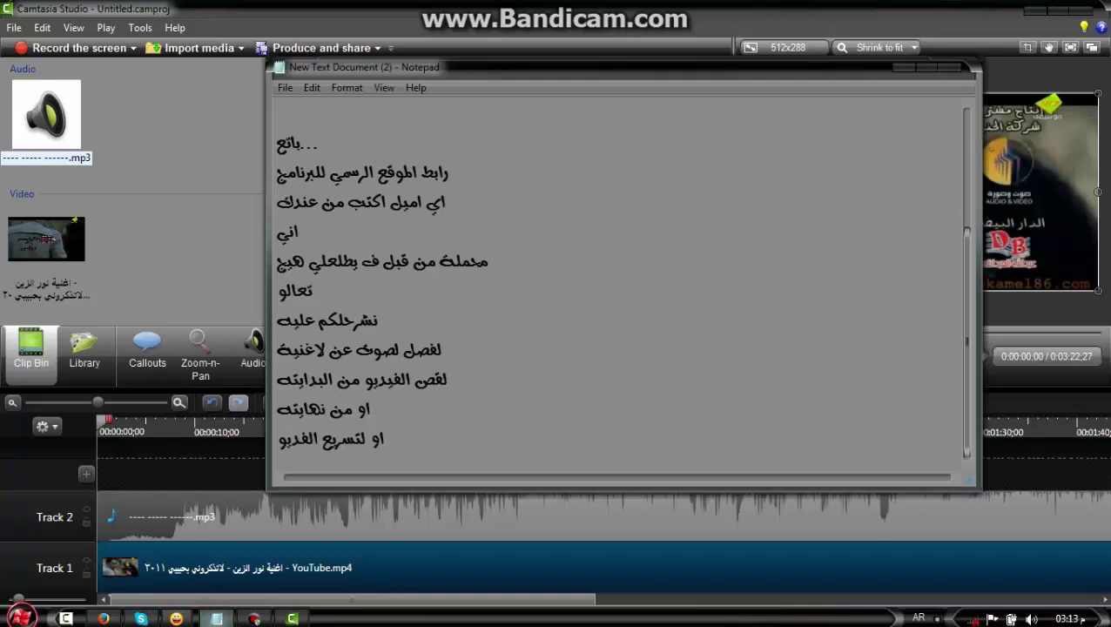
text( تابع)
click(270, 532)
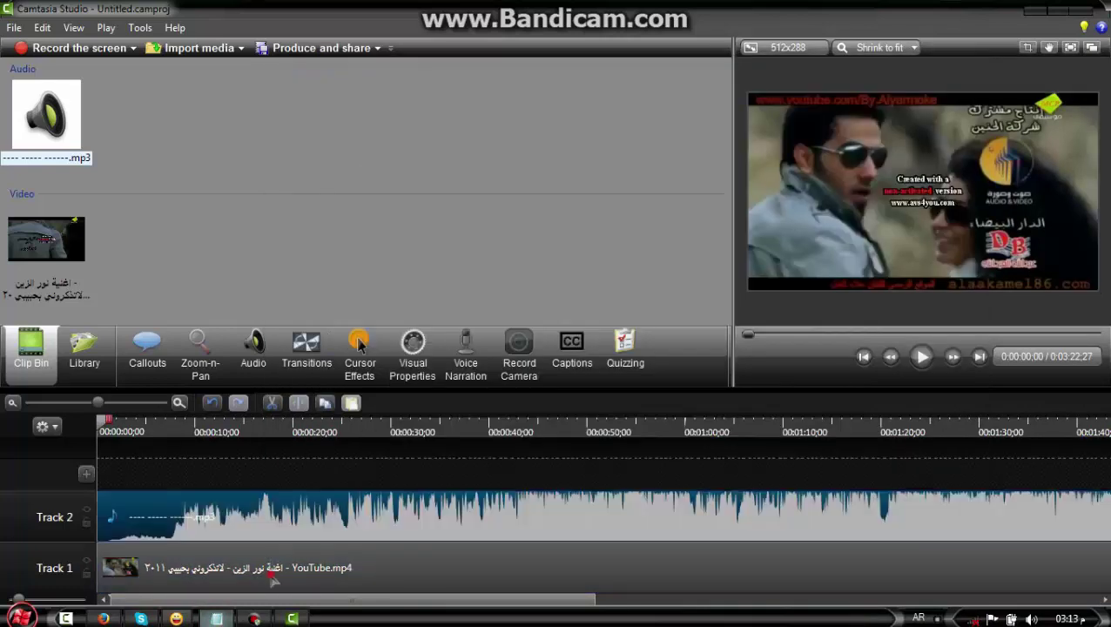
Set the Track 1 video clip speed to 150%
right_click(270, 571)
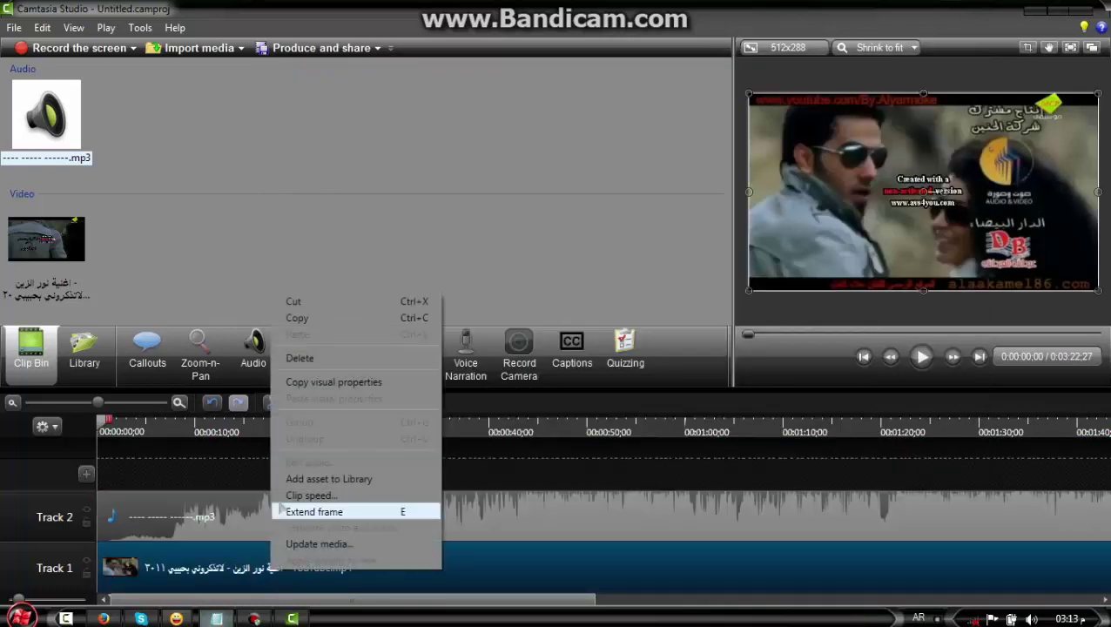
click(324, 497)
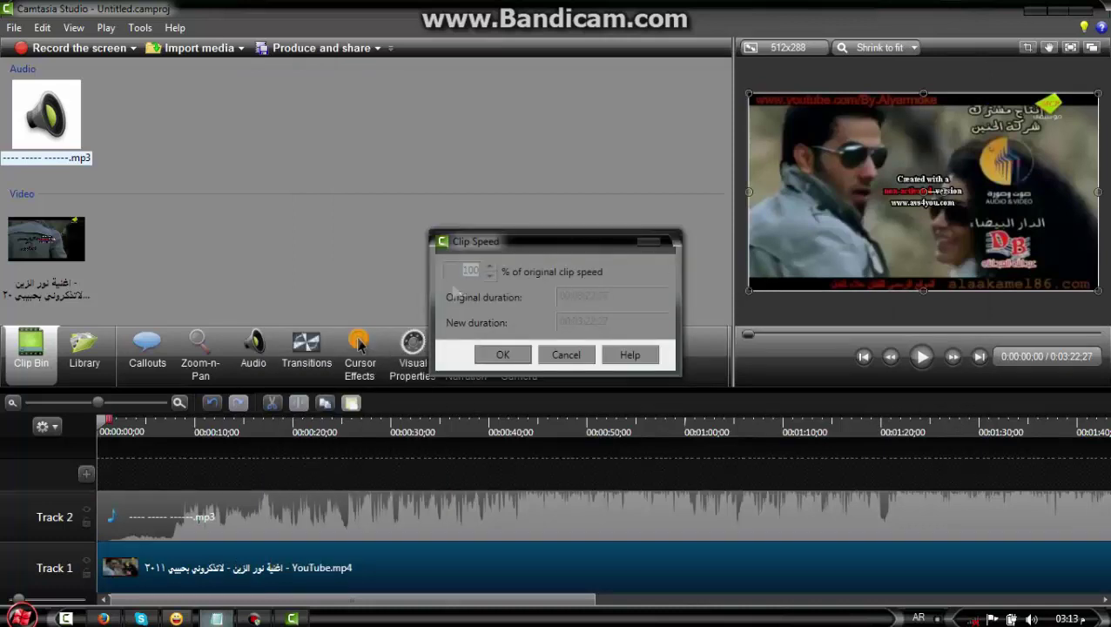
key(Return)
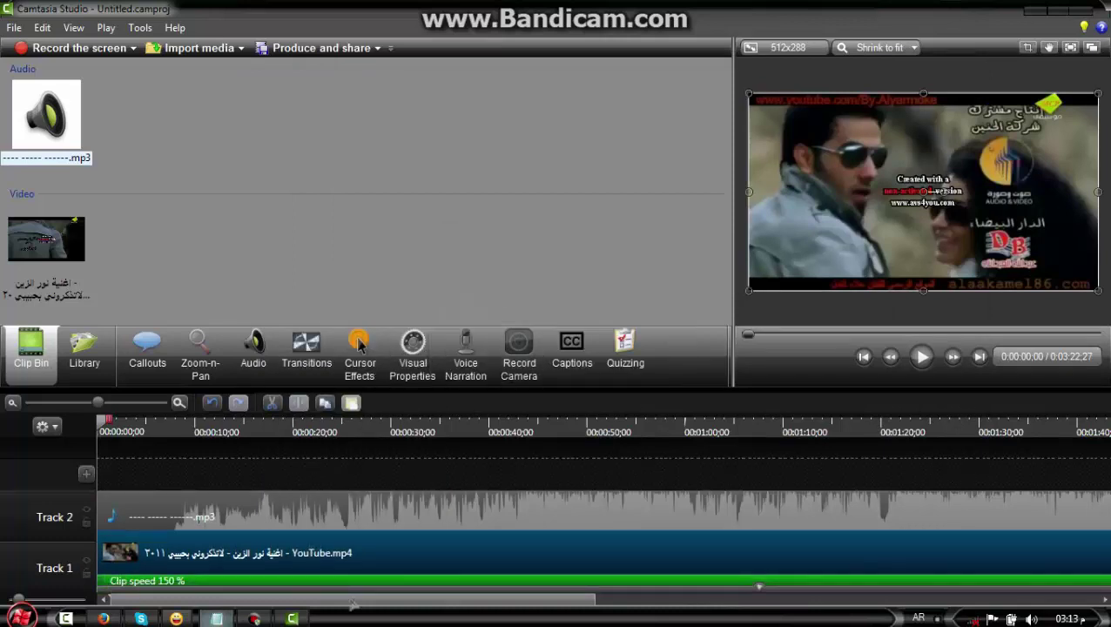
Deselect the Track 2 audio and play then pause the 2:15:08 project preview
drag(447, 609, 367, 518)
drag(687, 596, 446, 564)
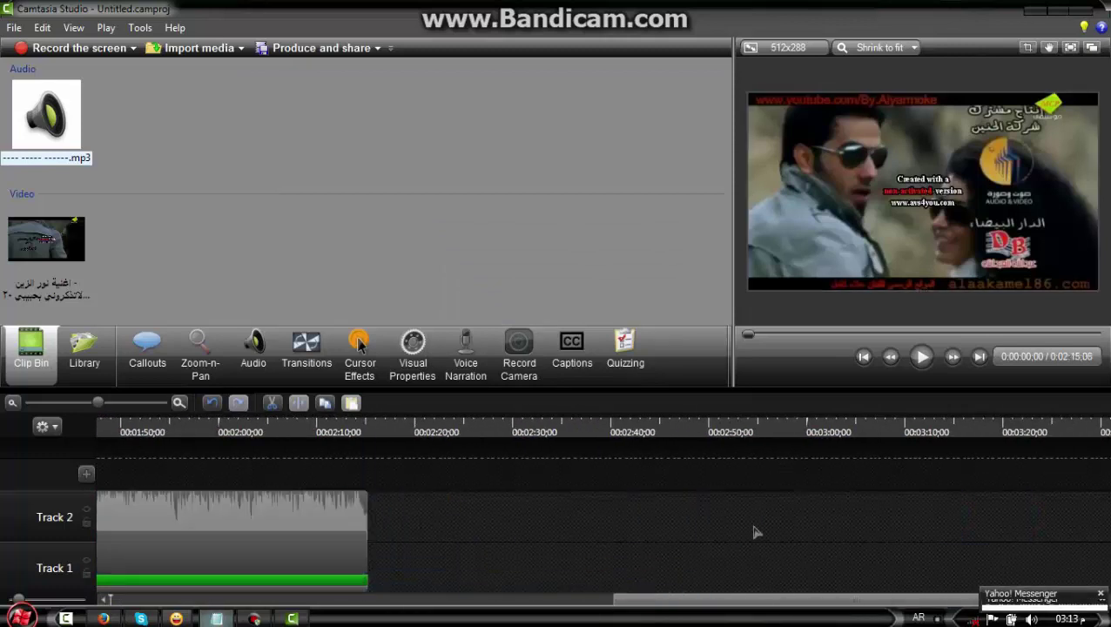
drag(549, 599, 106, 601)
click(921, 357)
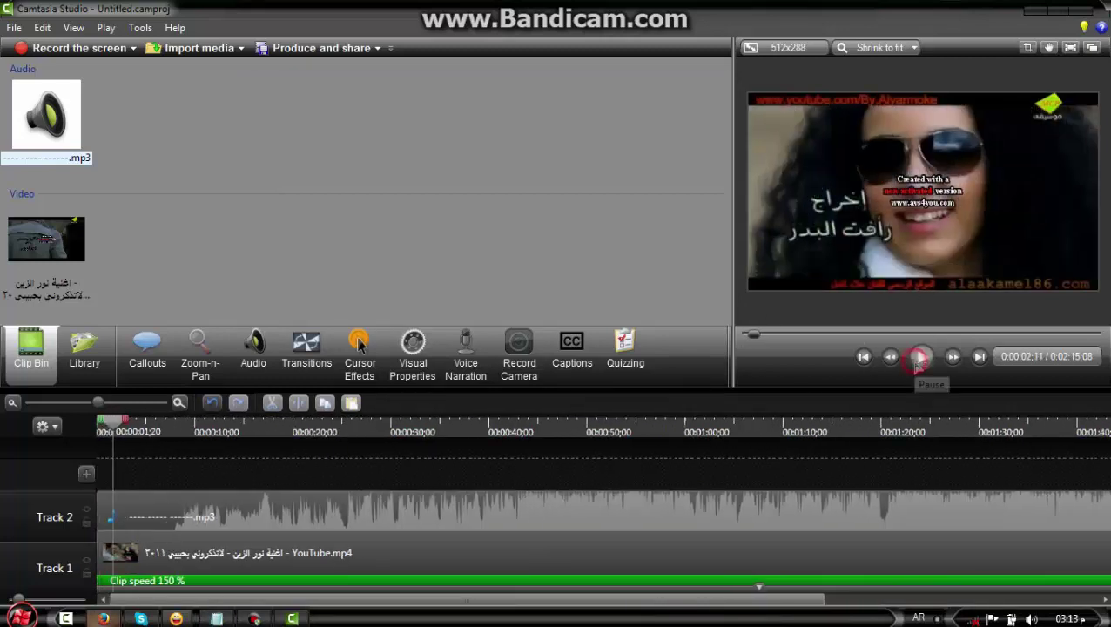
click(922, 357)
Type 'امج' in the notes, then zoom the video in on the director credit at left
click(231, 619)
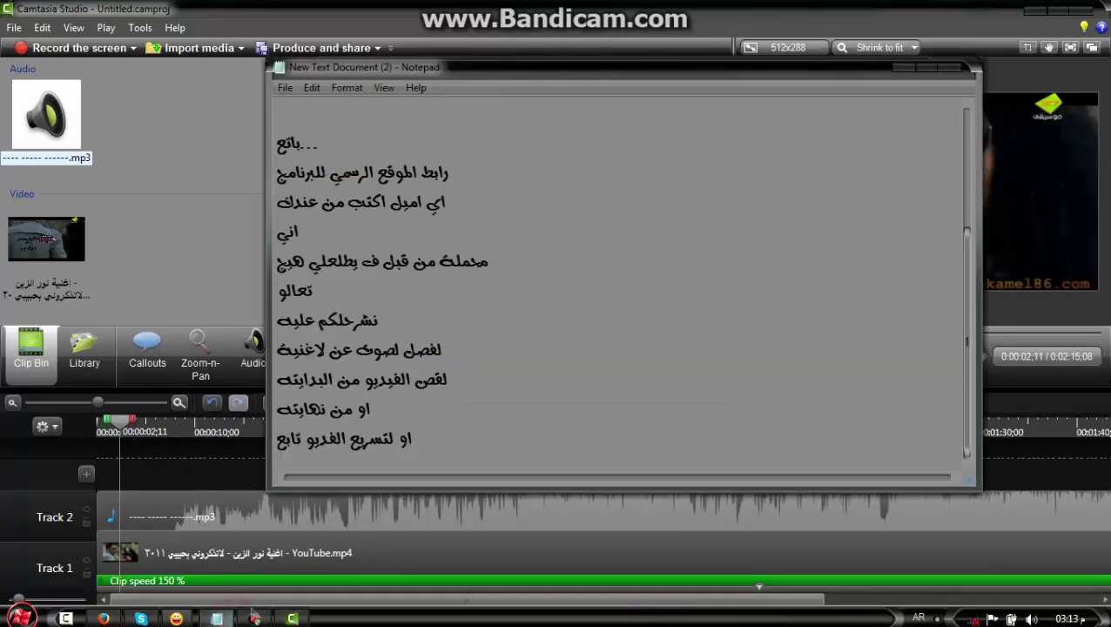
scroll(252, 620, down, 1)
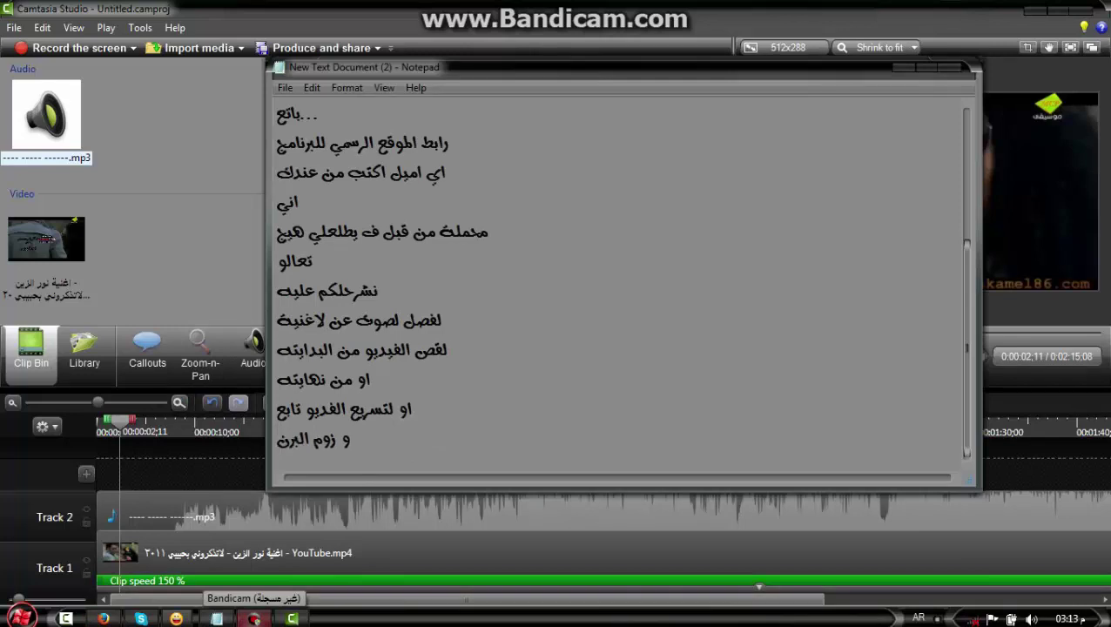
text(امج)
click(200, 352)
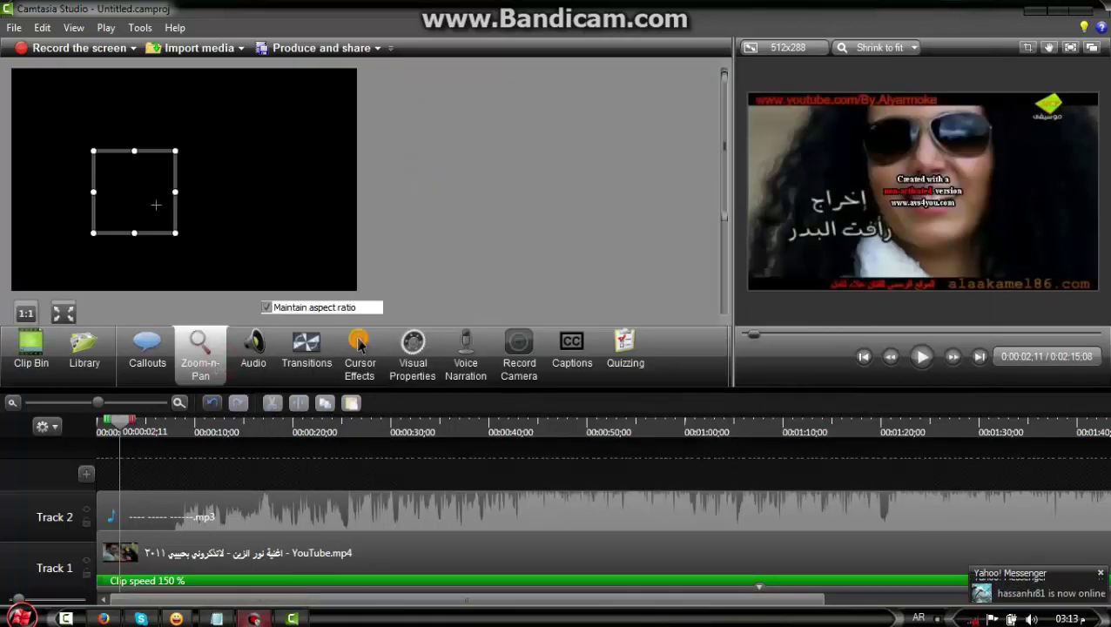
drag(184, 86, 172, 196)
Add a new line reading 'و اشياء عديدة' to the Notepad notes
click(217, 618)
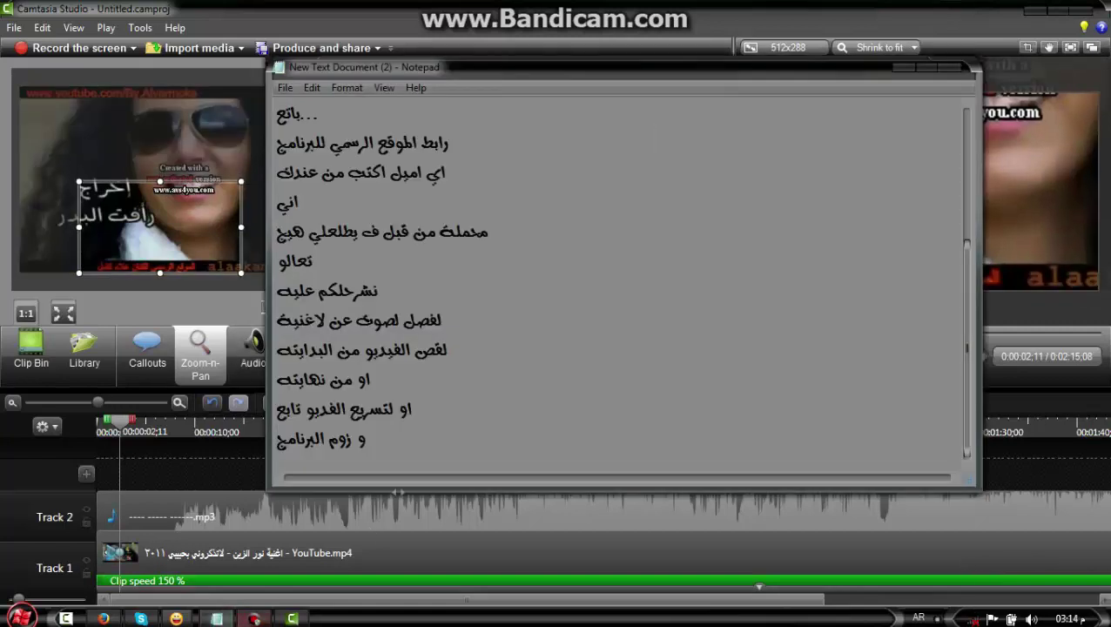
key(Return)
text(و)
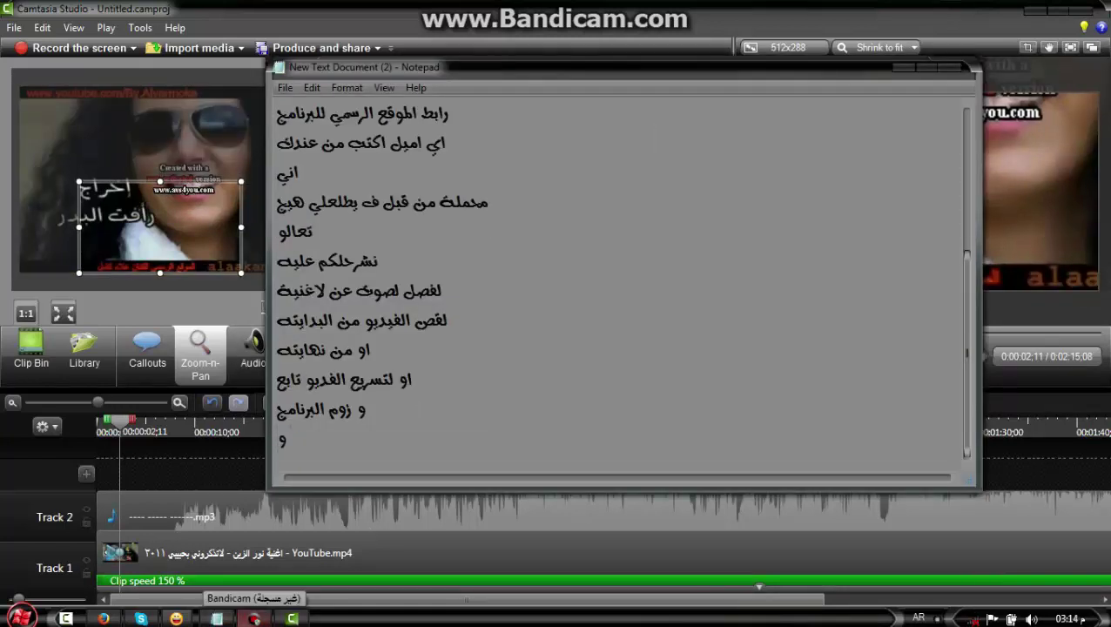
text( اشياء عديدة)
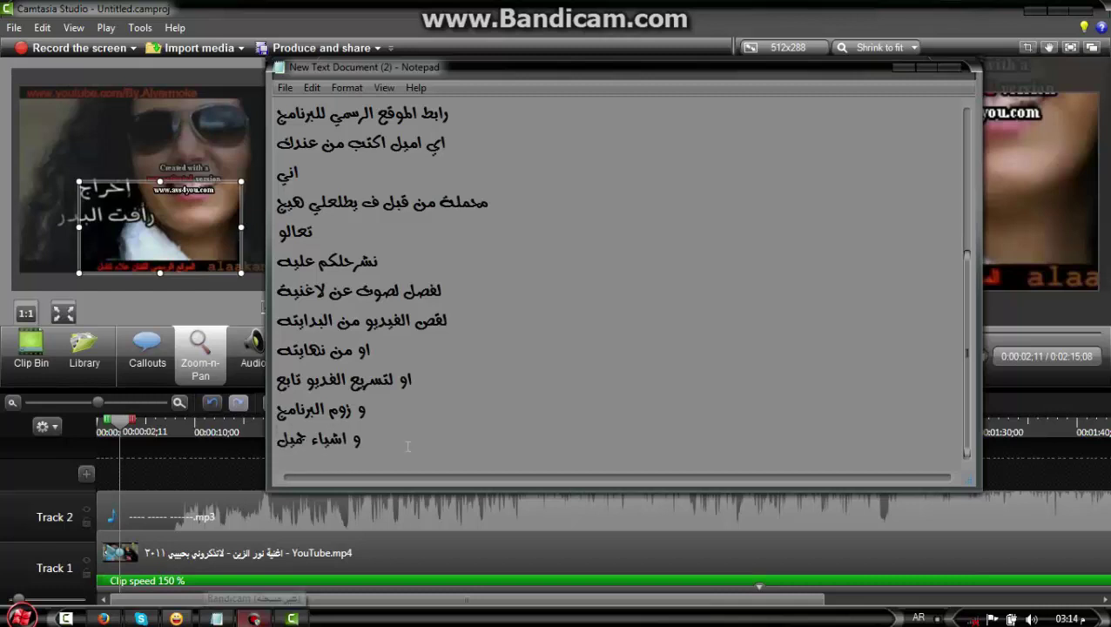
In Visual Properties, set the Track 1 clip's Rotation Z to 0 and Rotation Y to -40
click(292, 618)
click(147, 352)
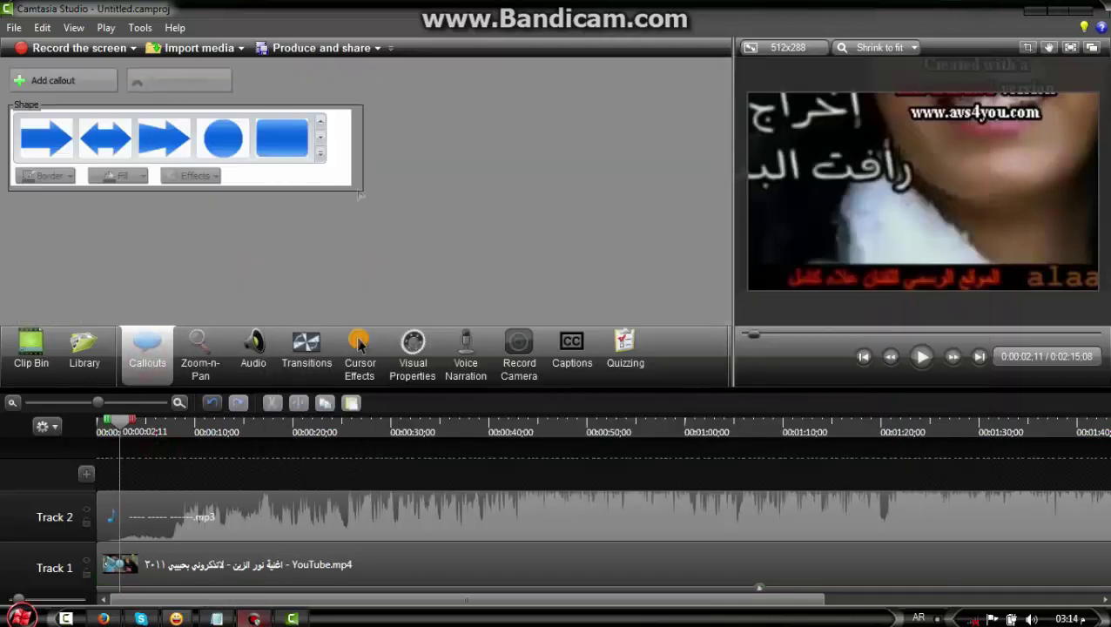
click(413, 357)
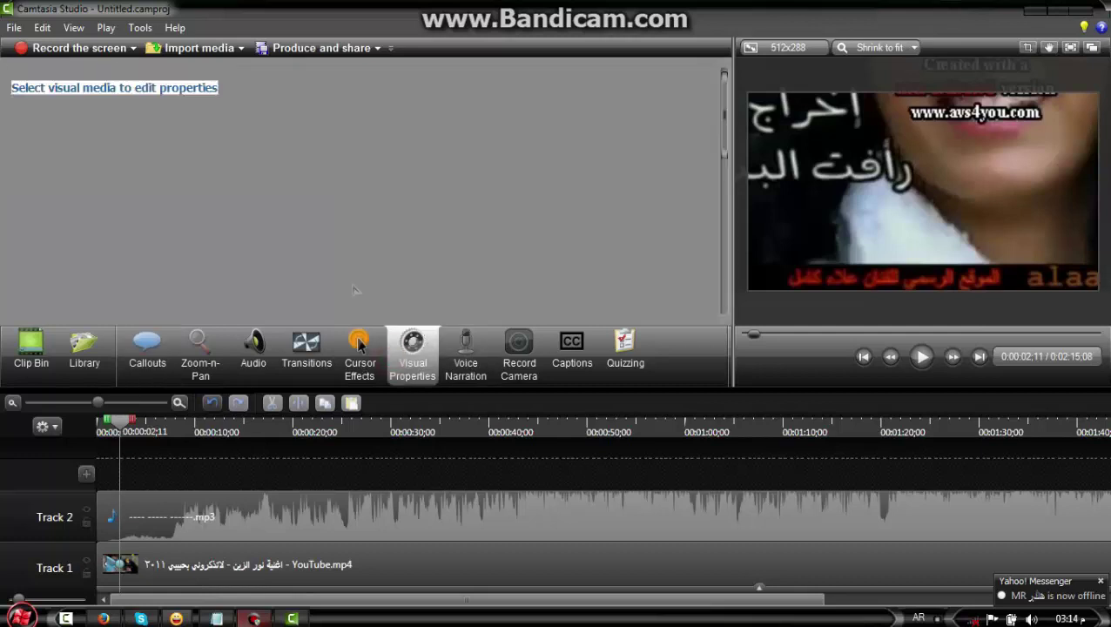
click(779, 561)
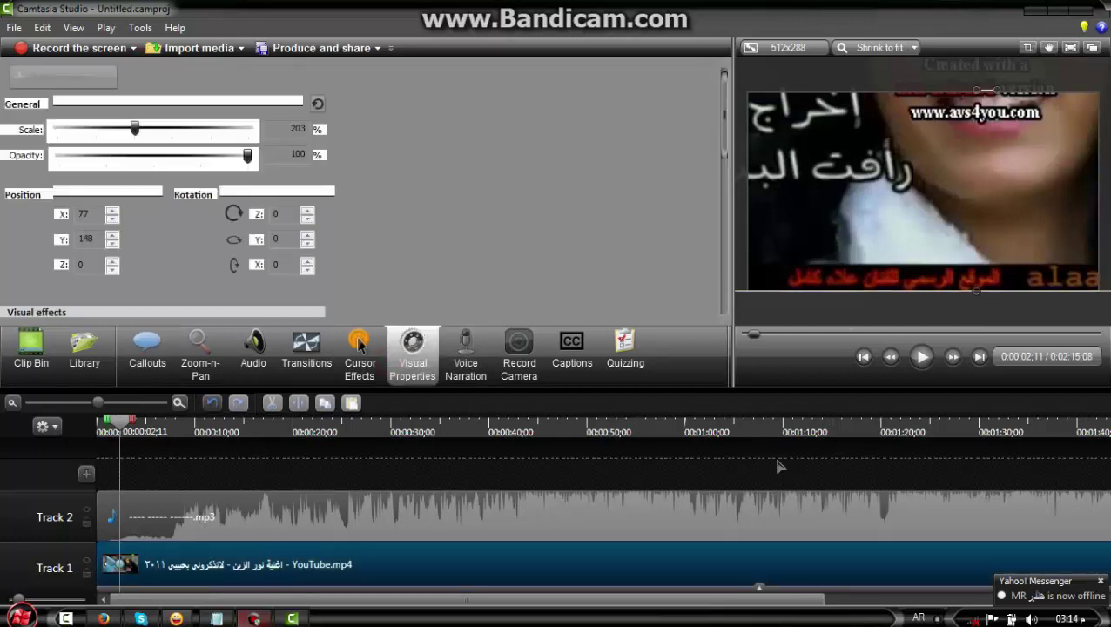
click(307, 219)
click(307, 219)
text(0)
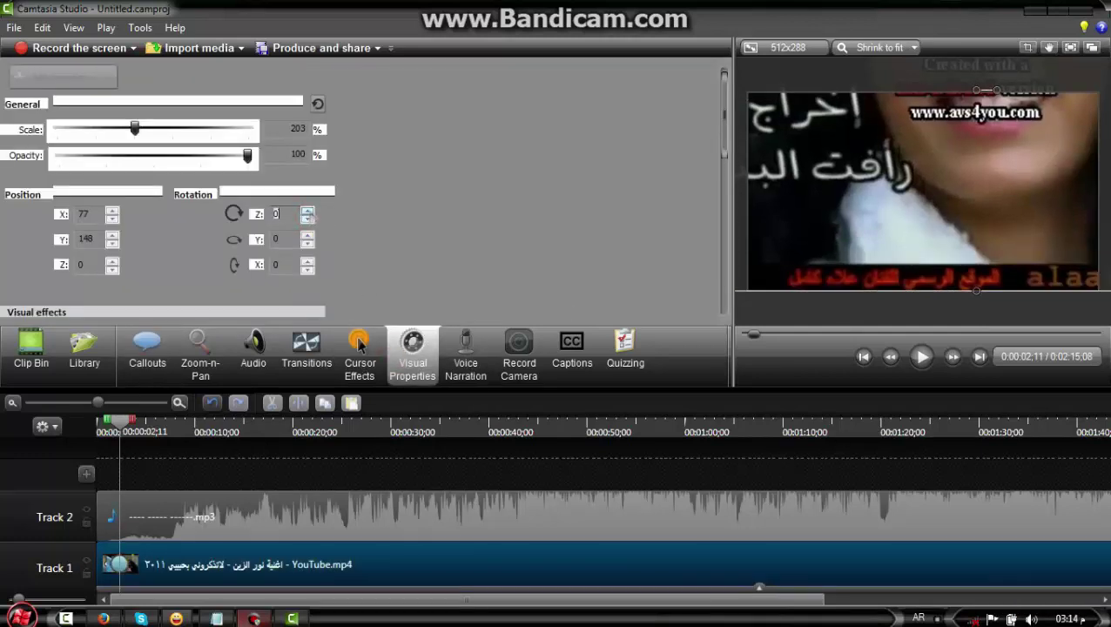
click(307, 243)
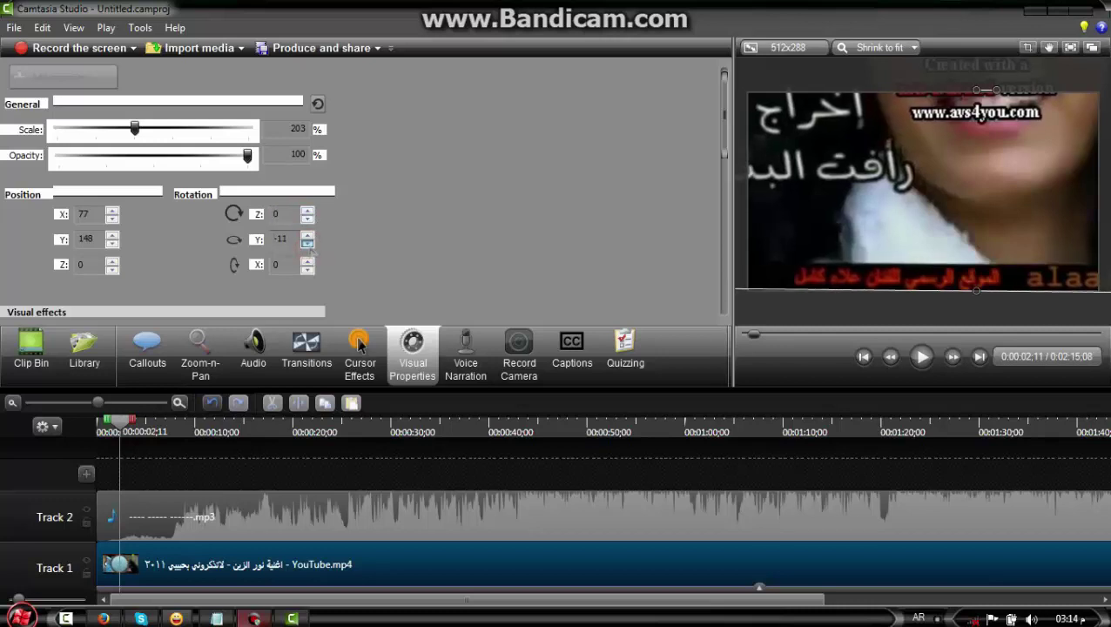
click(308, 243)
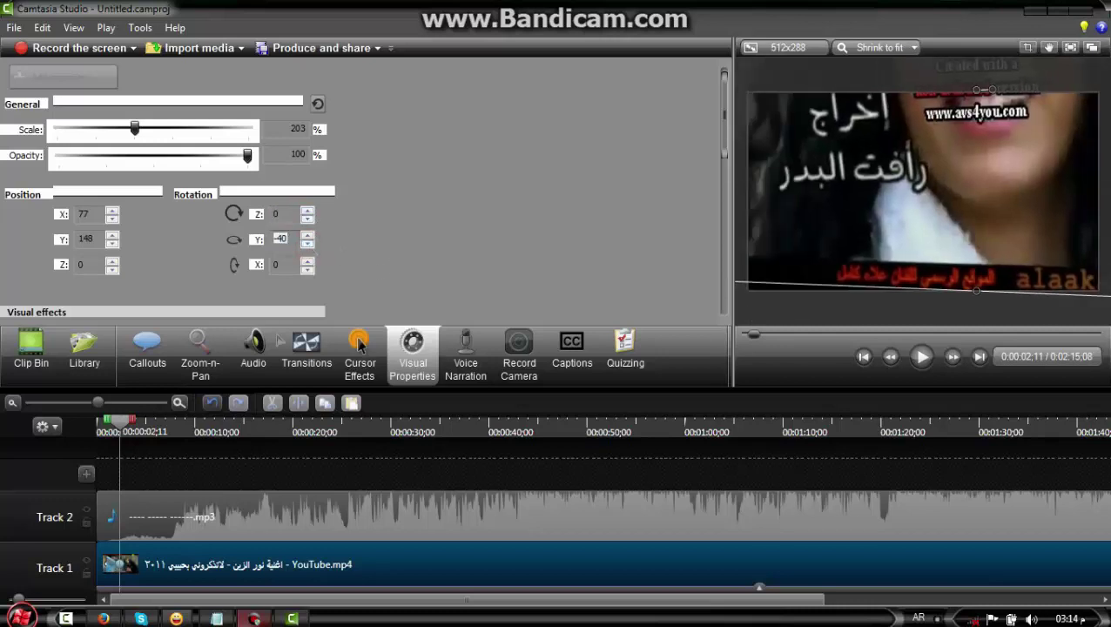
click(307, 347)
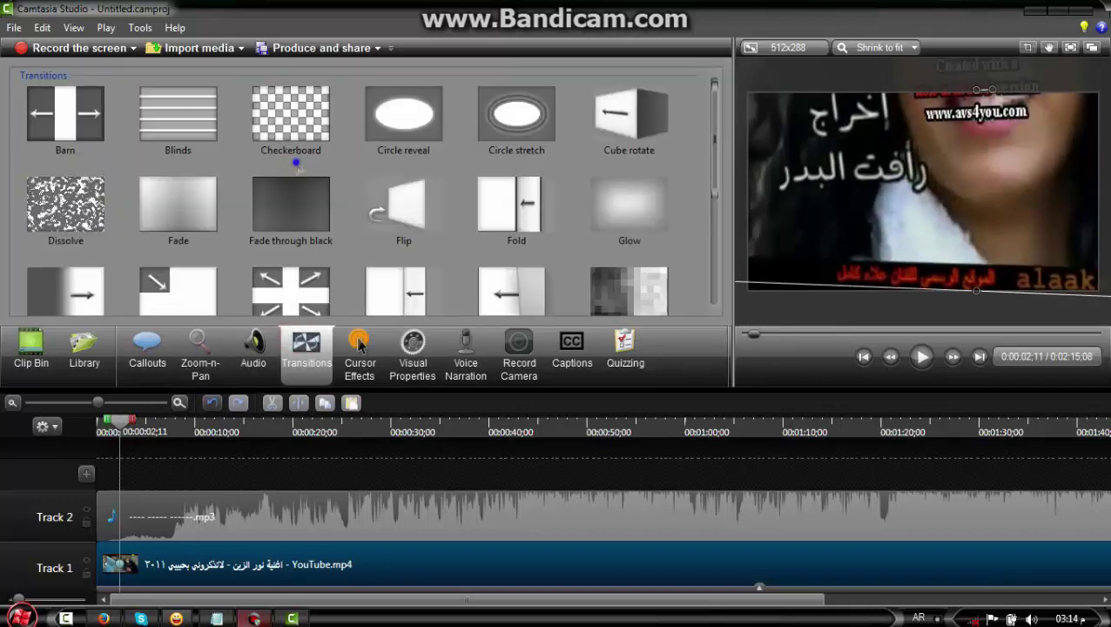
Apply the Fade through black transition to the selected clip
right_click(292, 193)
click(322, 199)
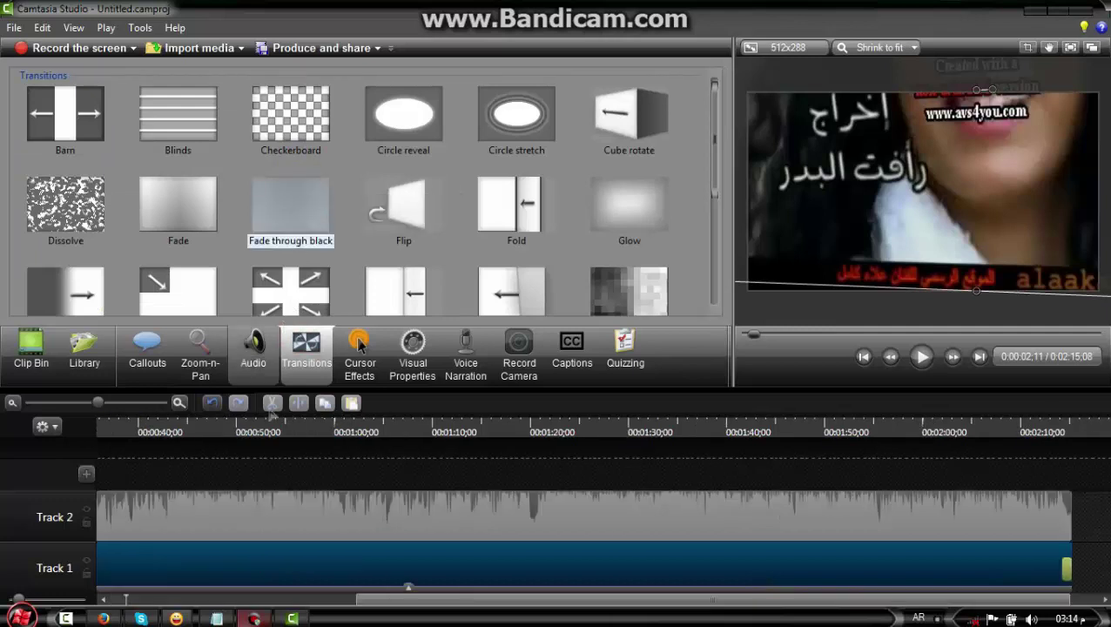
click(200, 353)
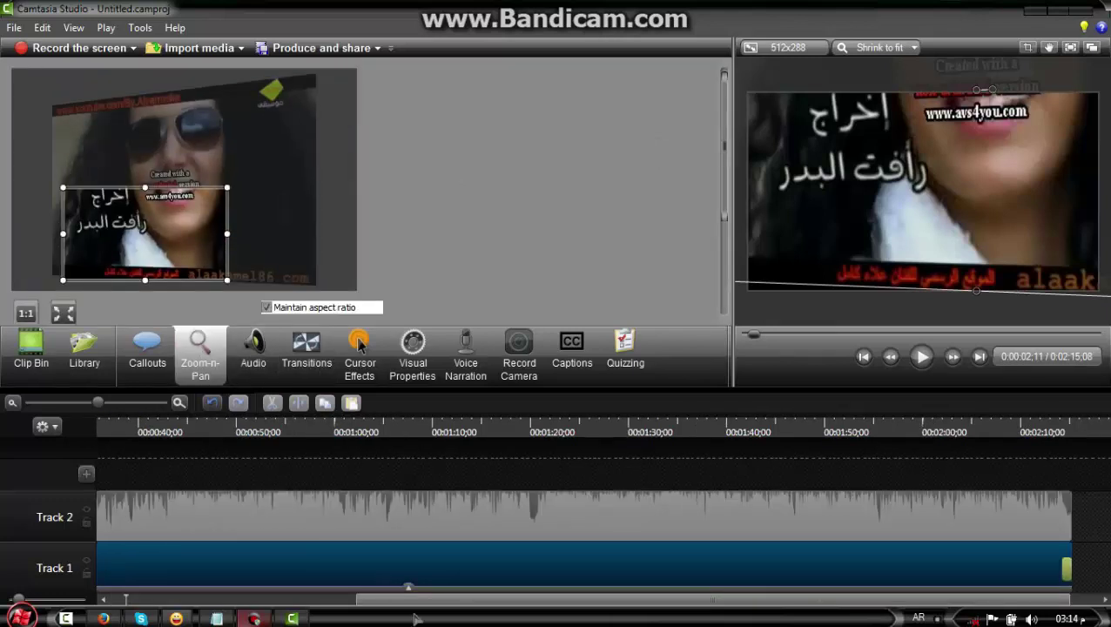
At about 0:37;28, widen the zoom-n-pan frame to show most of the video and preview it
click(103, 597)
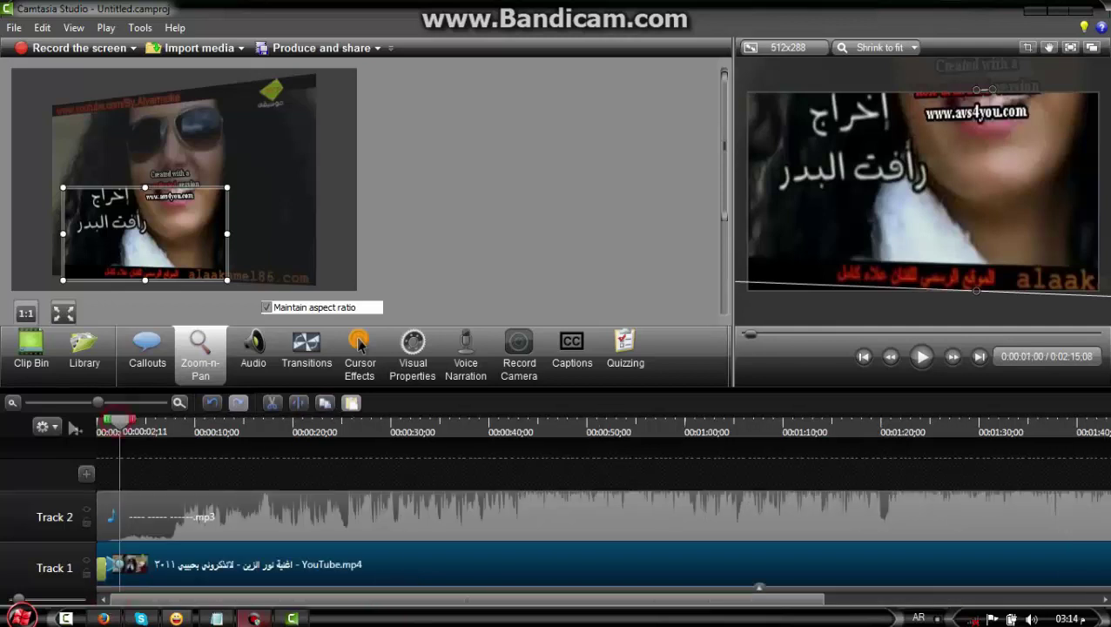
drag(122, 420, 468, 423)
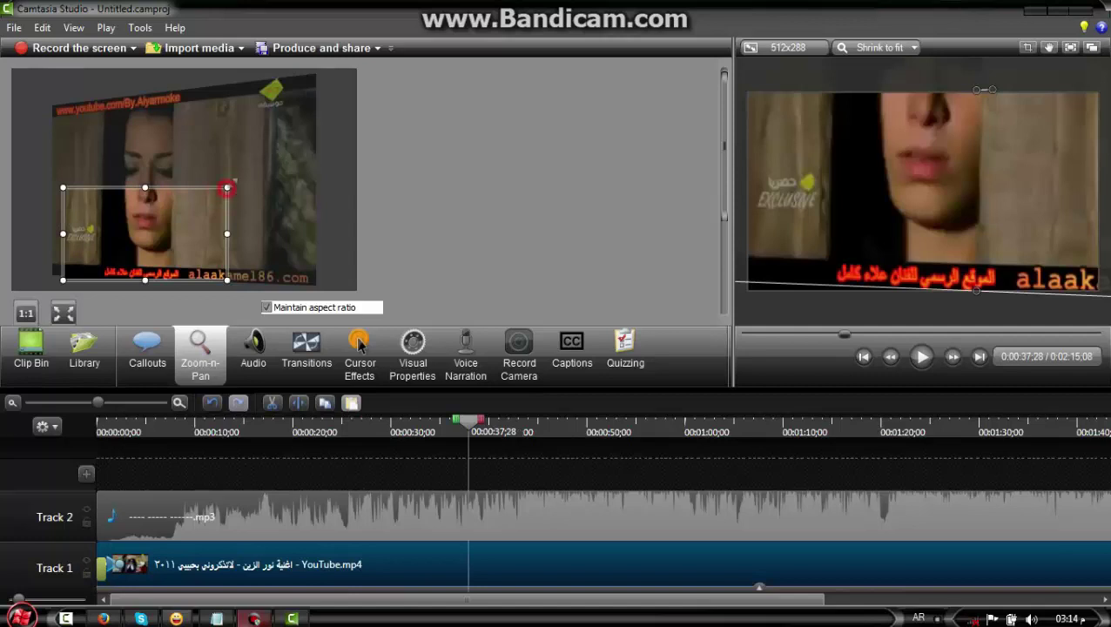
mouse_move(226, 188)
mouse_down()
mouse_move(353, 70)
mouse_move(309, 74)
mouse_move(202, 250)
mouse_move(207, 196)
mouse_move(339, 179)
mouse_move(296, 193)
mouse_up()
click(923, 358)
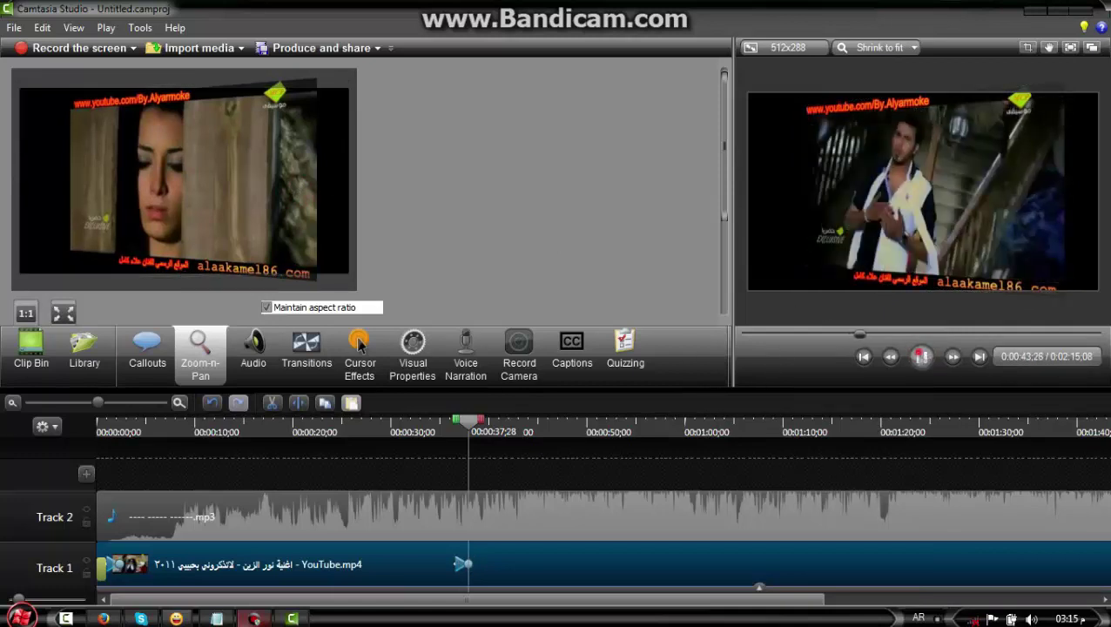
click(921, 357)
Change the clip's Y rotation from -60 to 60 and preview the tilt
click(413, 353)
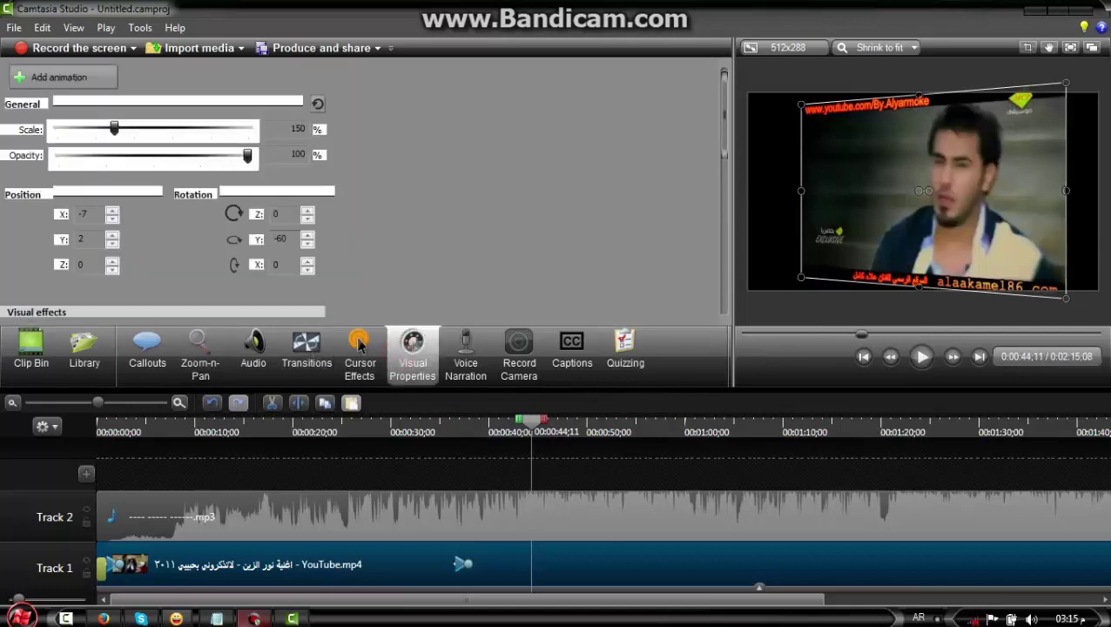
click(307, 232)
key(Up)
key(Up)
key(Up)
key(Up)
key(Up)
key(Up)
key(Up)
key(Up)
key(Up)
key(Up)
key(Up)
key(Up)
key(Up)
key(Up)
key(Up)
key(Up)
key(Up)
key(Up)
key(Up)
key(Up)
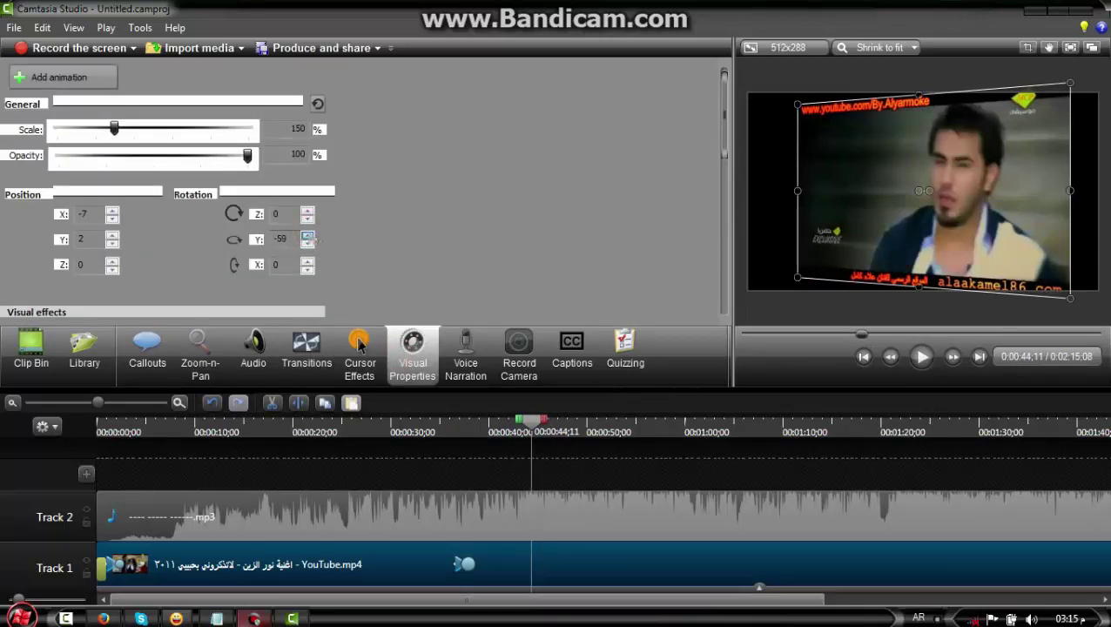
key(Up)
key(Up)
key(Up)
key(Up)
key(Up)
key(Up)
key(Up)
key(Up)
key(Up)
key(Up)
key(Up)
key(Up)
key(Up)
key(Up)
key(Up)
key(Up)
key(Up)
key(Up)
key(Up)
key(Up)
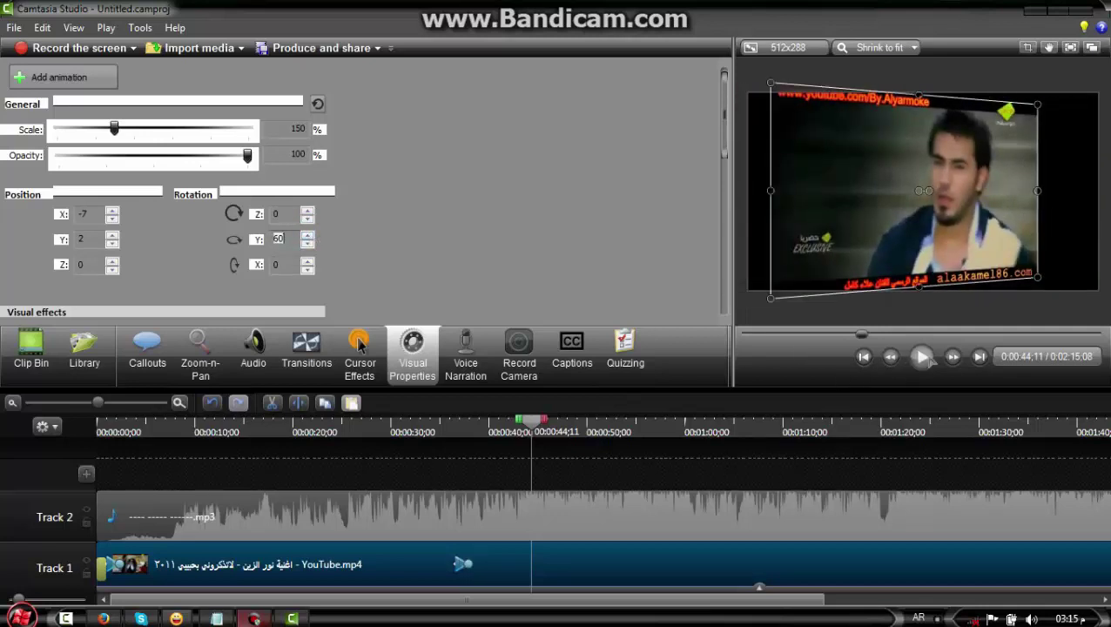
click(923, 357)
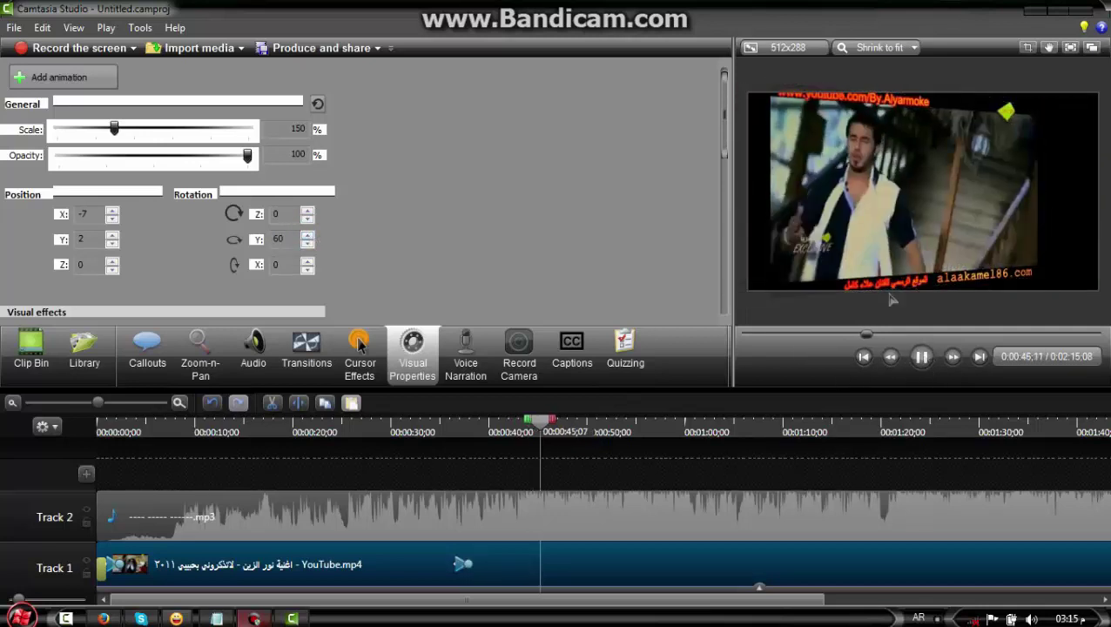
click(897, 218)
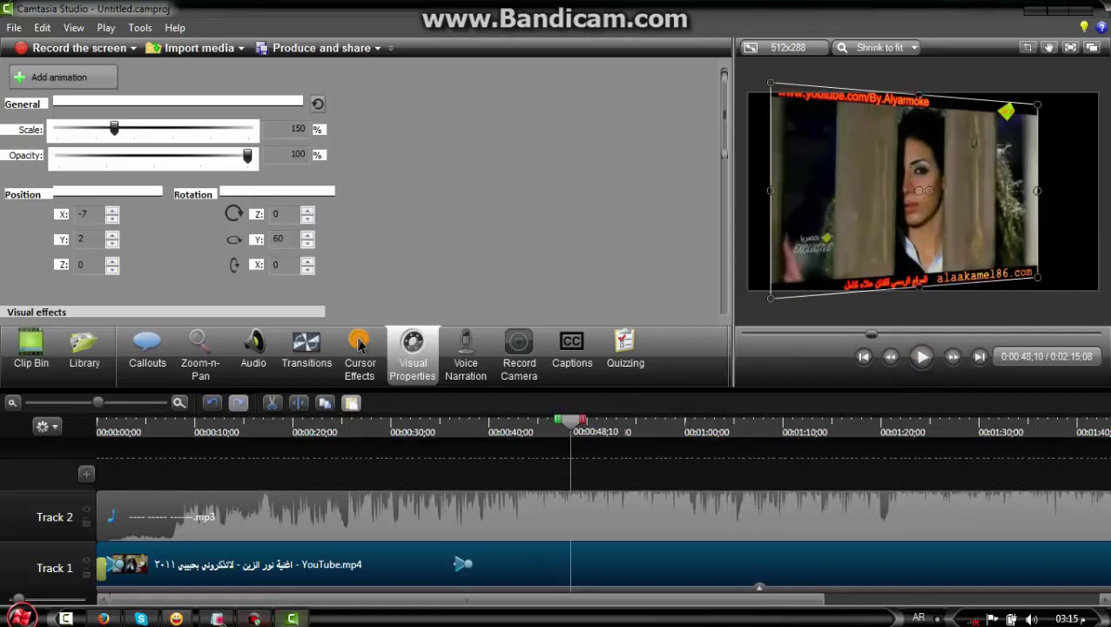
Add the words 'الفديو تابع' to the Notepad notes and go back to Camtasia
click(217, 618)
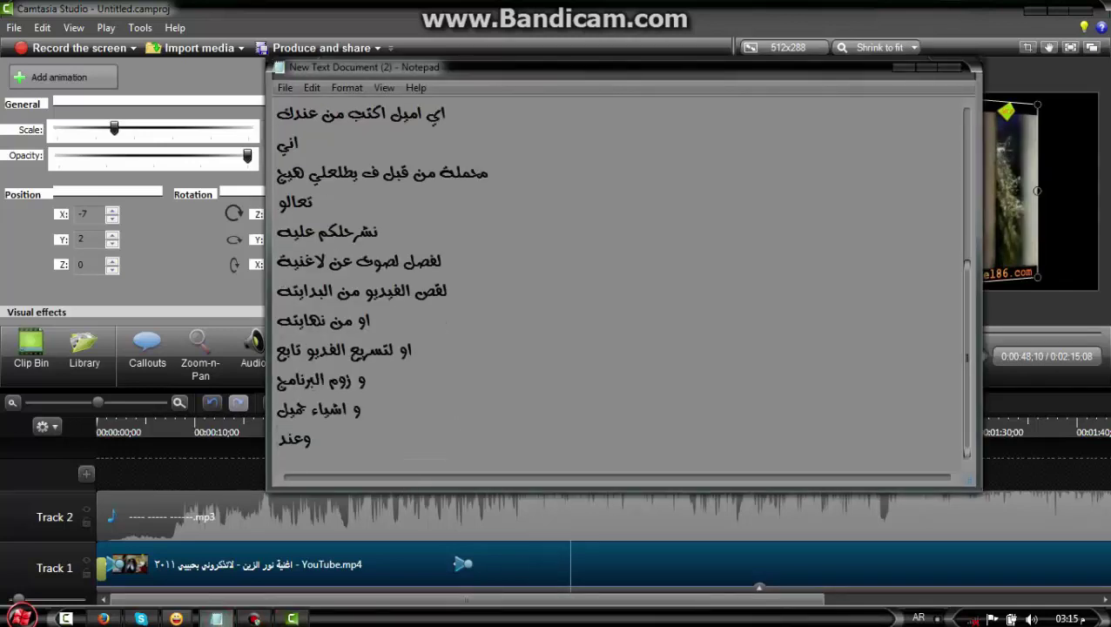
text(الفديو تابع)
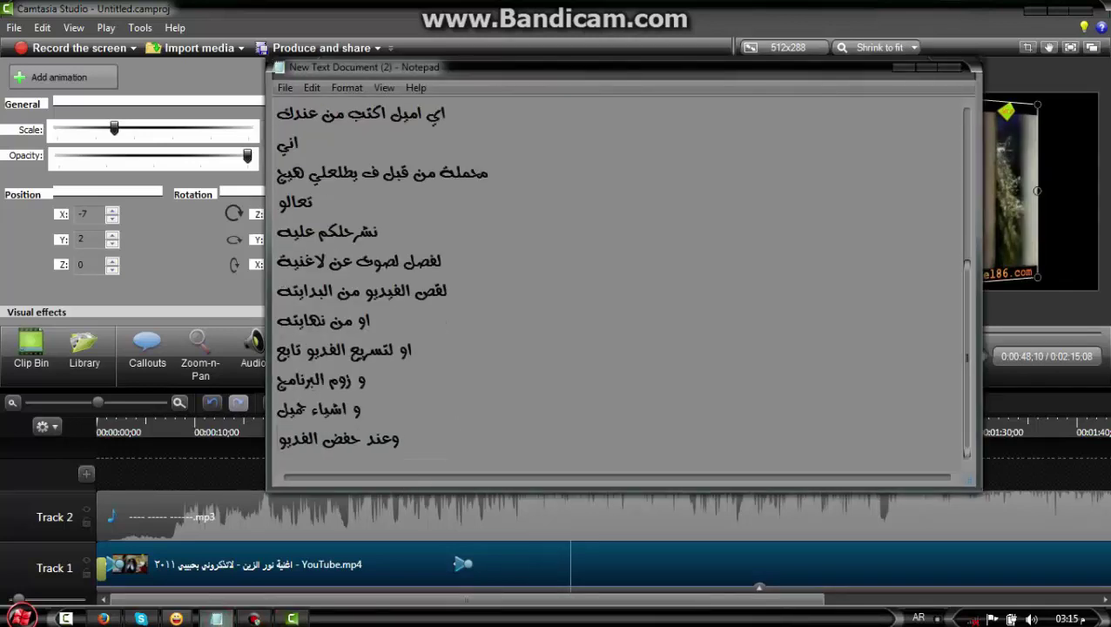
click(217, 475)
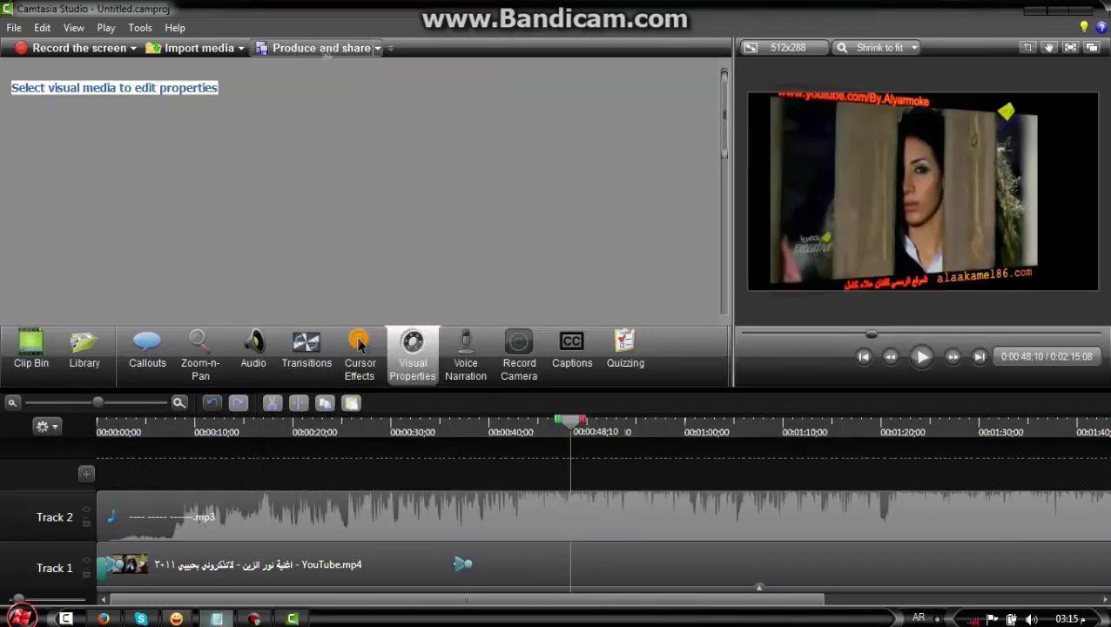
Produce the project with the 'MP4 only (up to 720p)' preset to the Desktop folder
click(322, 50)
click(657, 165)
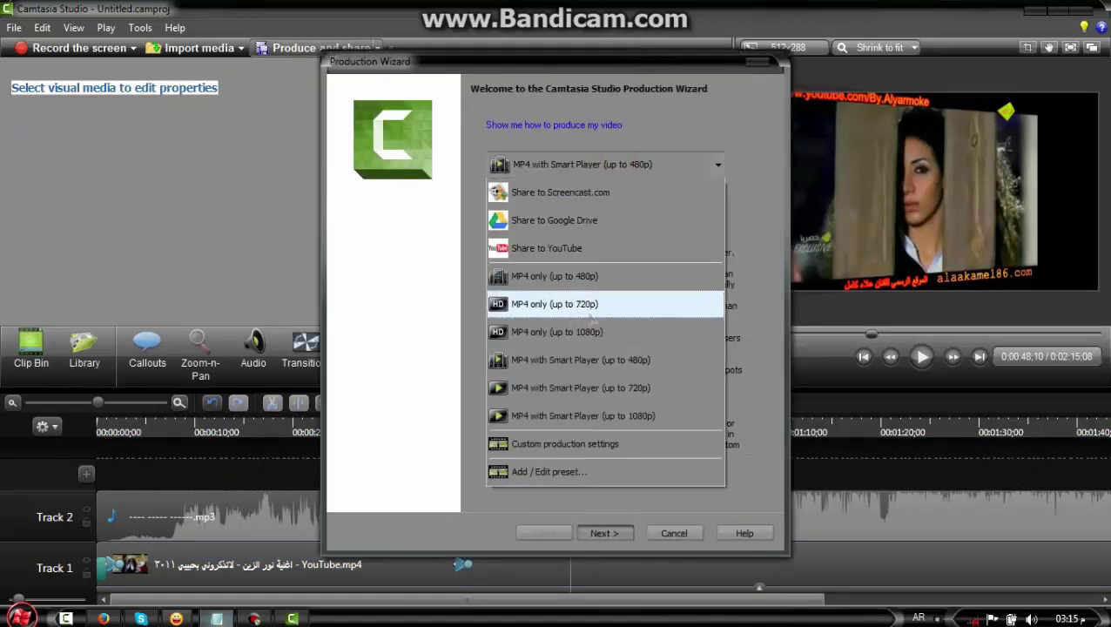
click(559, 304)
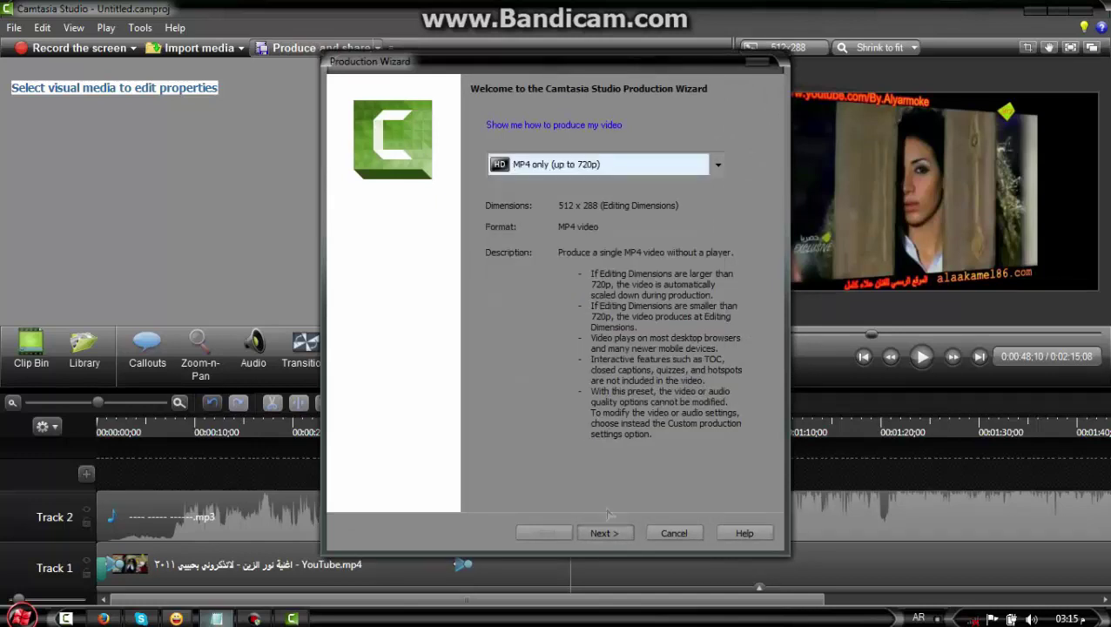
click(604, 533)
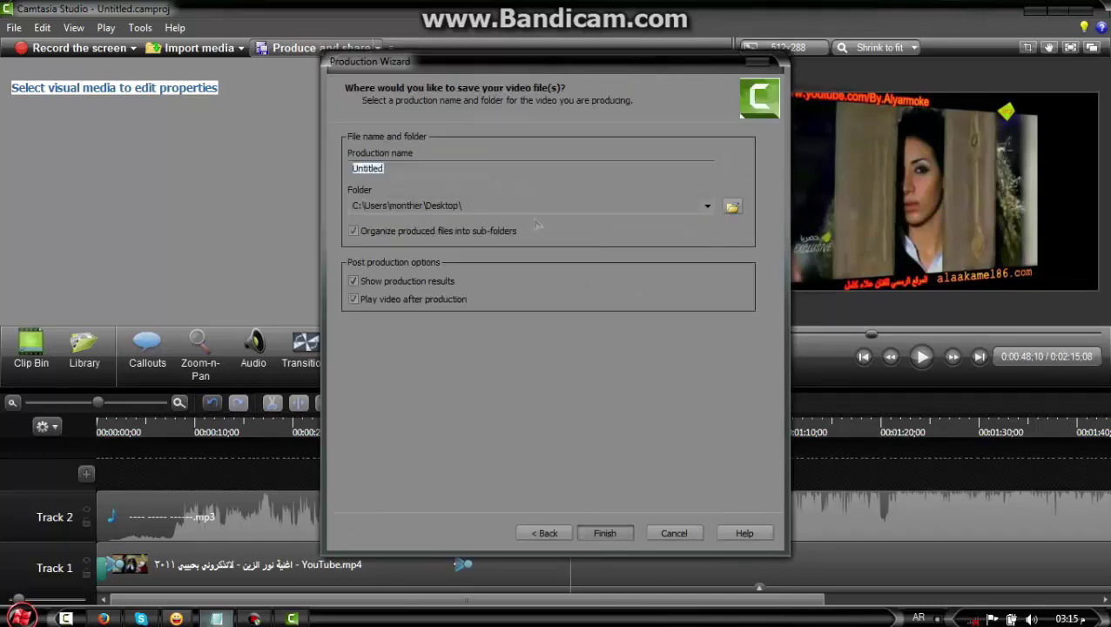
click(529, 207)
click(217, 618)
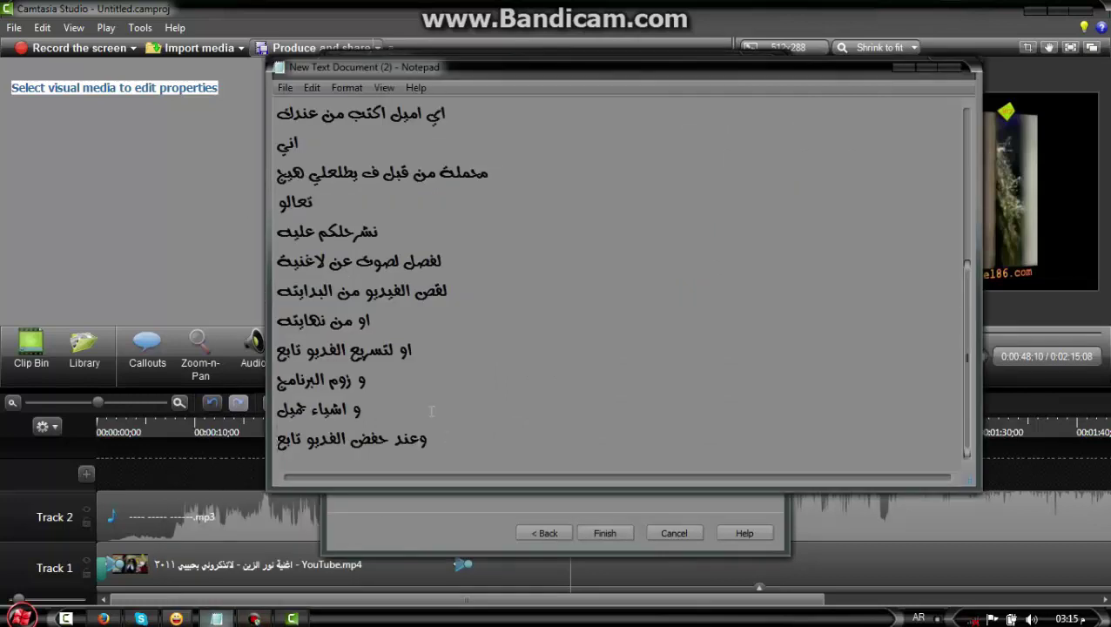
key(Return)
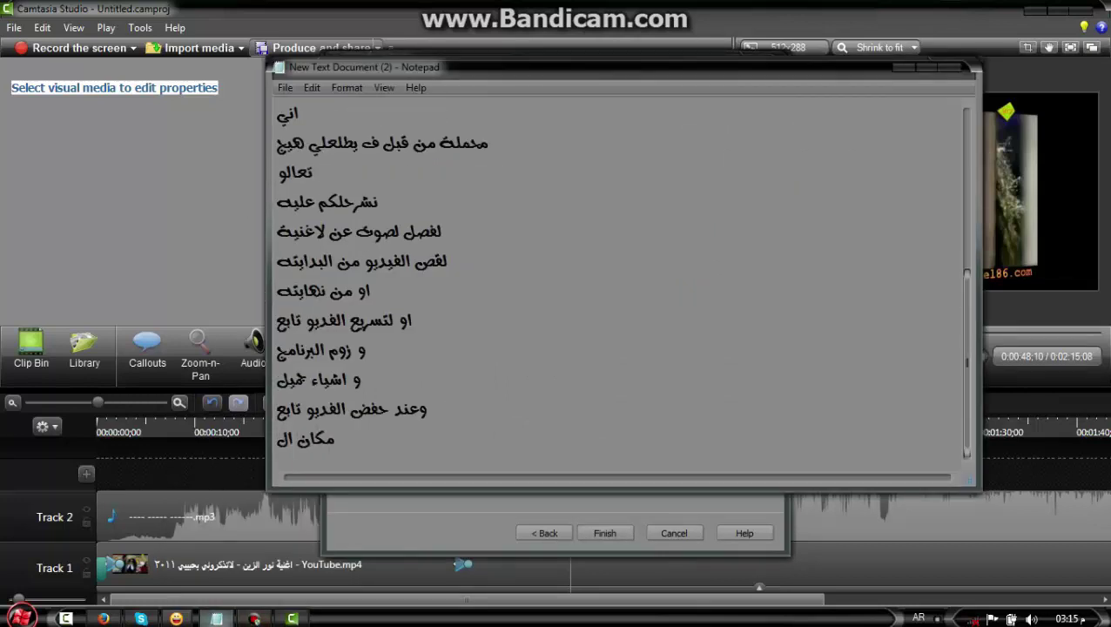
key(alt+Tab)
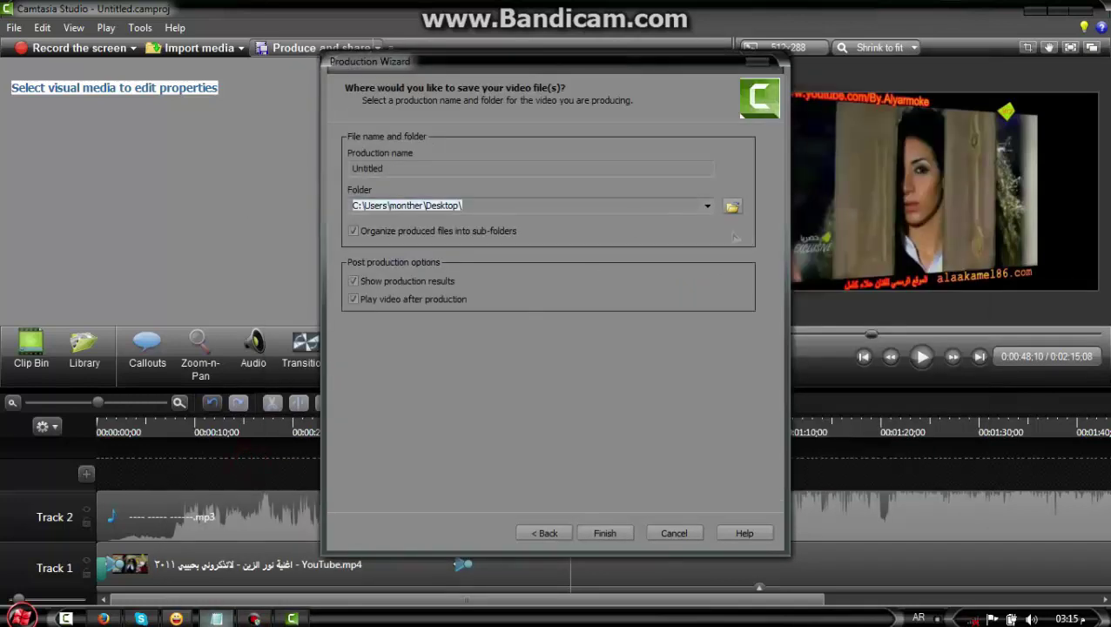
click(549, 202)
click(607, 532)
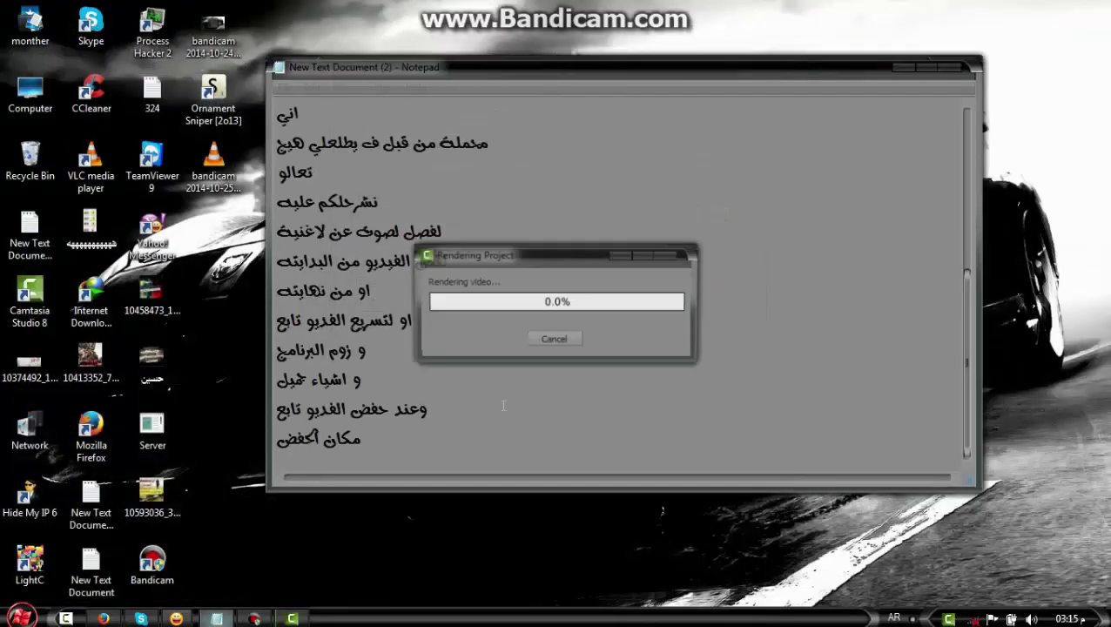
Cancel the running render, restart it, and cancel it again
click(570, 345)
click(556, 345)
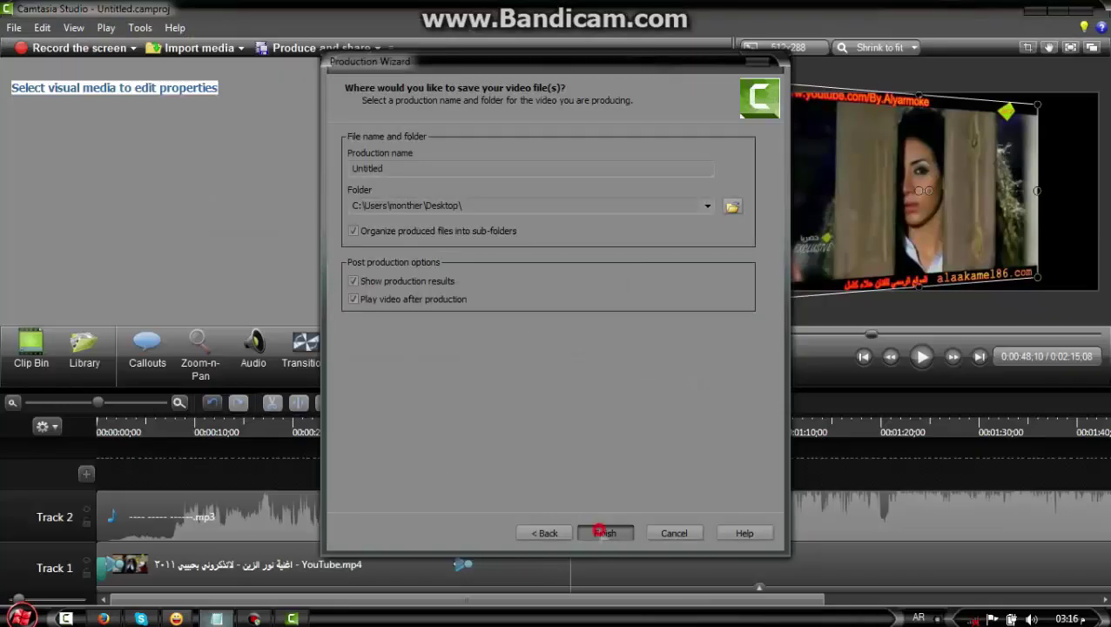
click(597, 531)
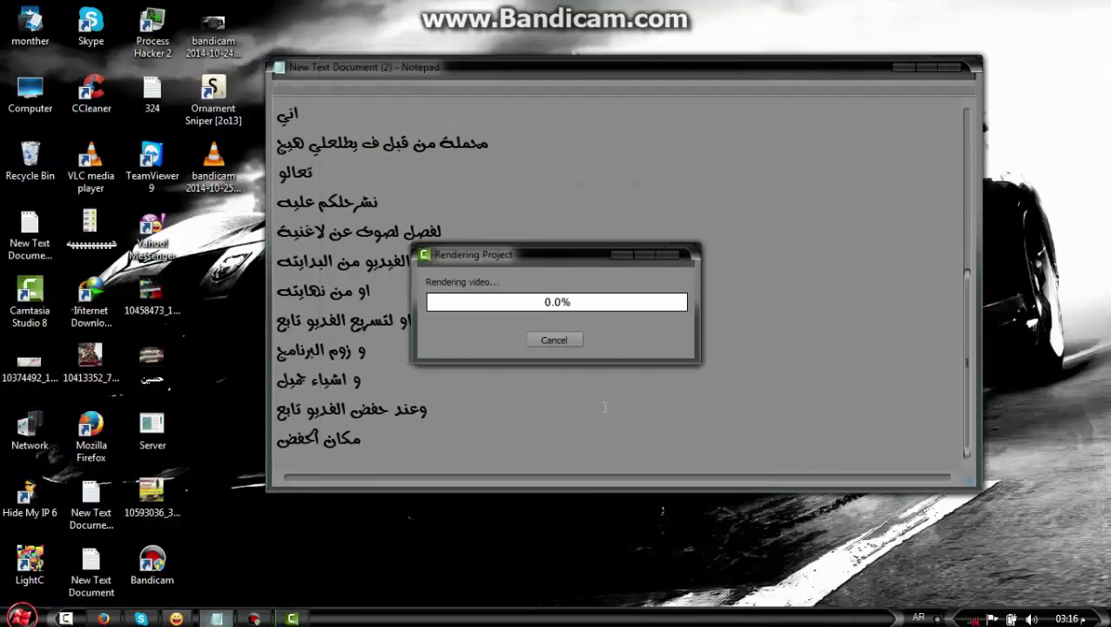
click(565, 347)
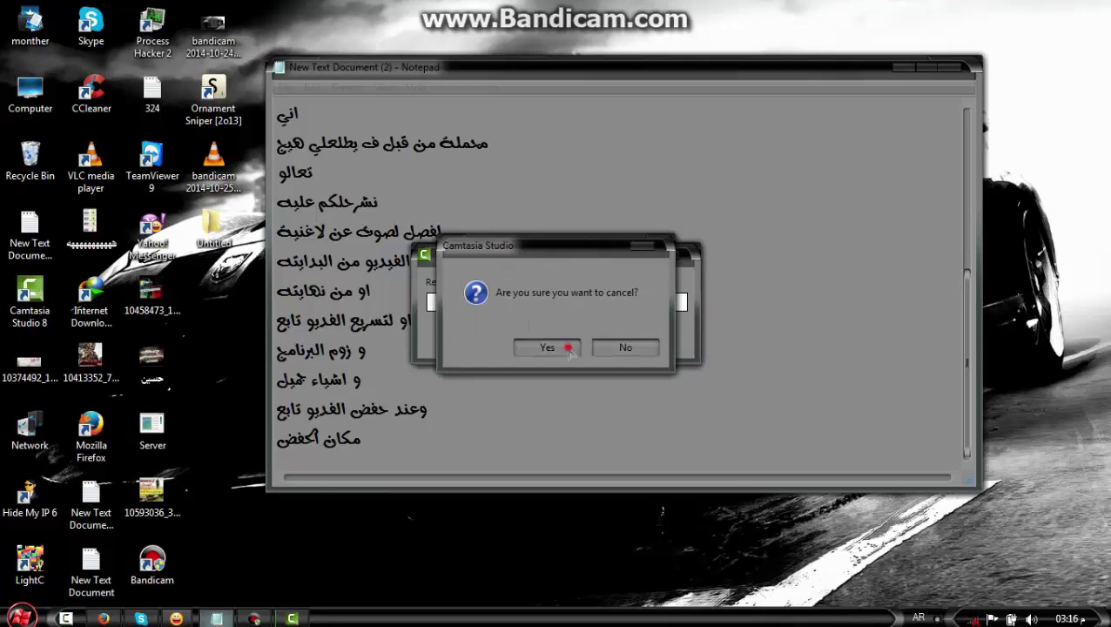
click(597, 349)
Close the Production Wizard and exit Camtasia without saving the project
click(565, 341)
click(670, 527)
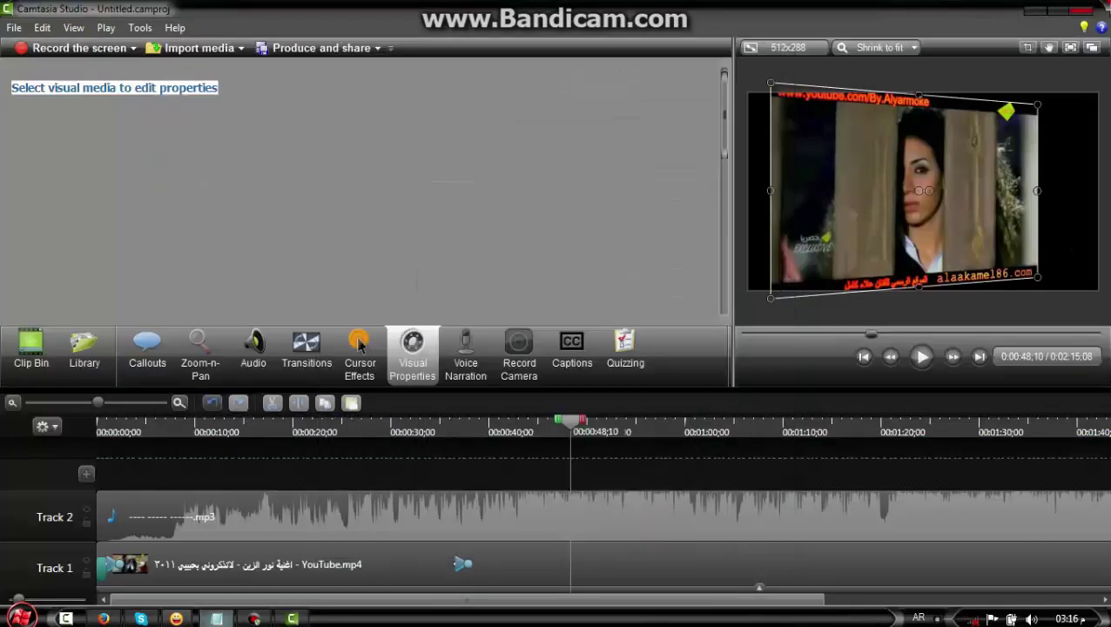
key(alt+F4)
click(568, 347)
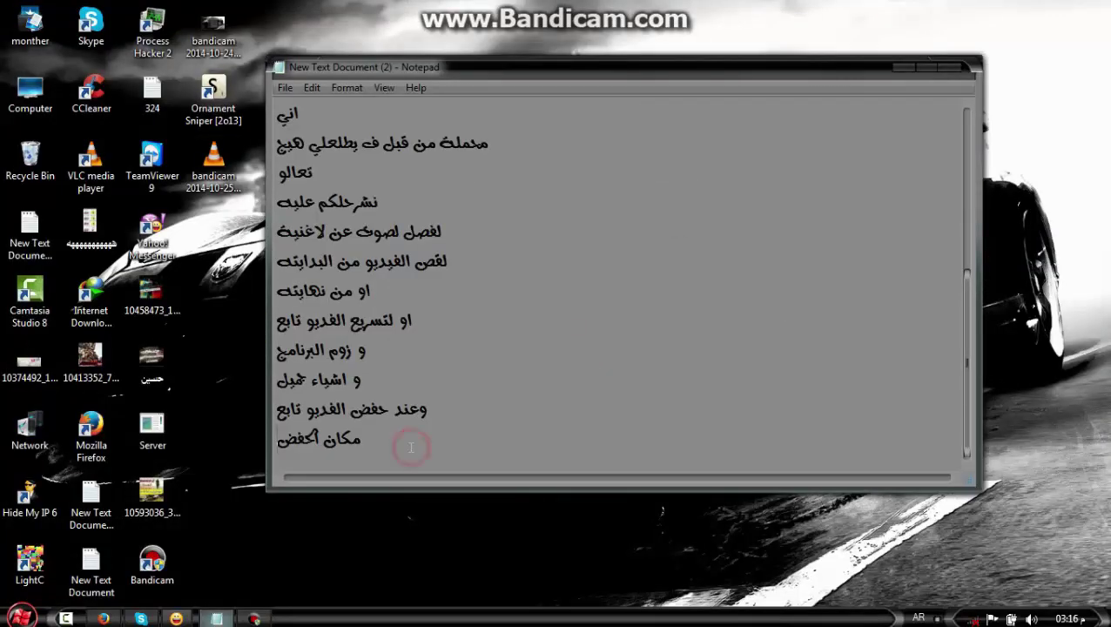
End the notes with the lines 'هنا ينتهي الشرح' and 'رابط التحميل اسفل الفيديو وشكرا'
key(Return)
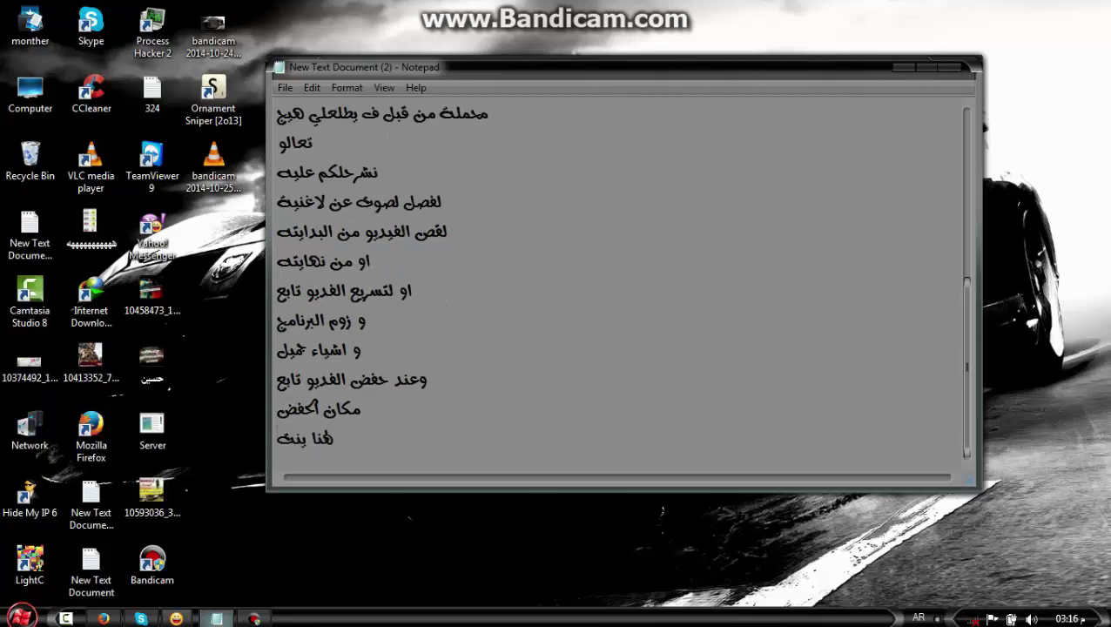
text(هنا ينتهي الشرح)
key(Return)
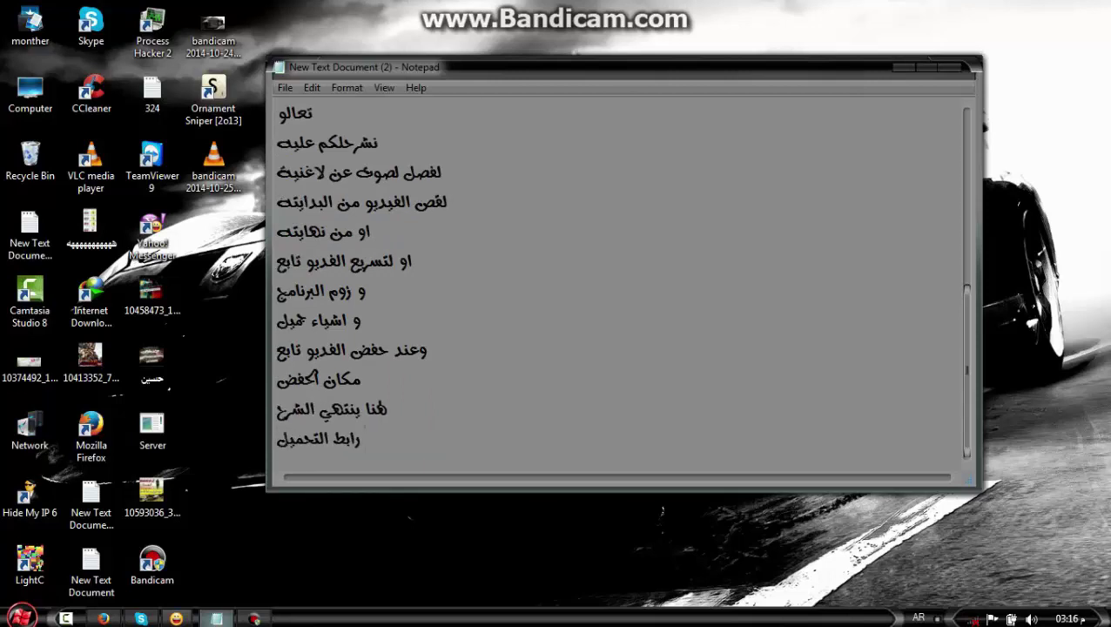
text(رابط التحميل اسفل الفيديو وشك)
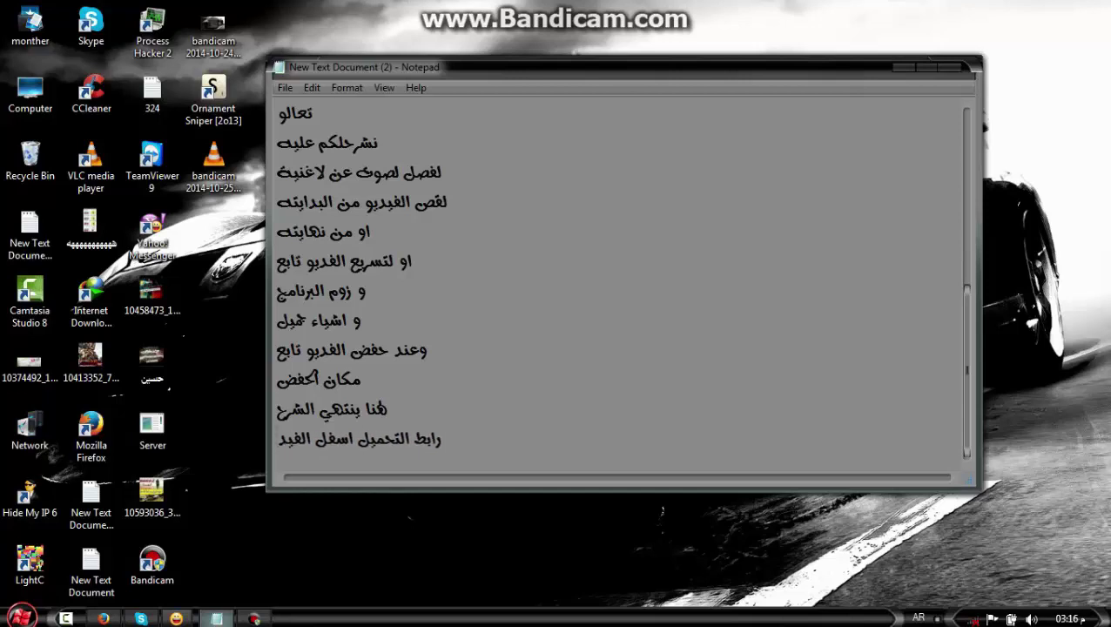